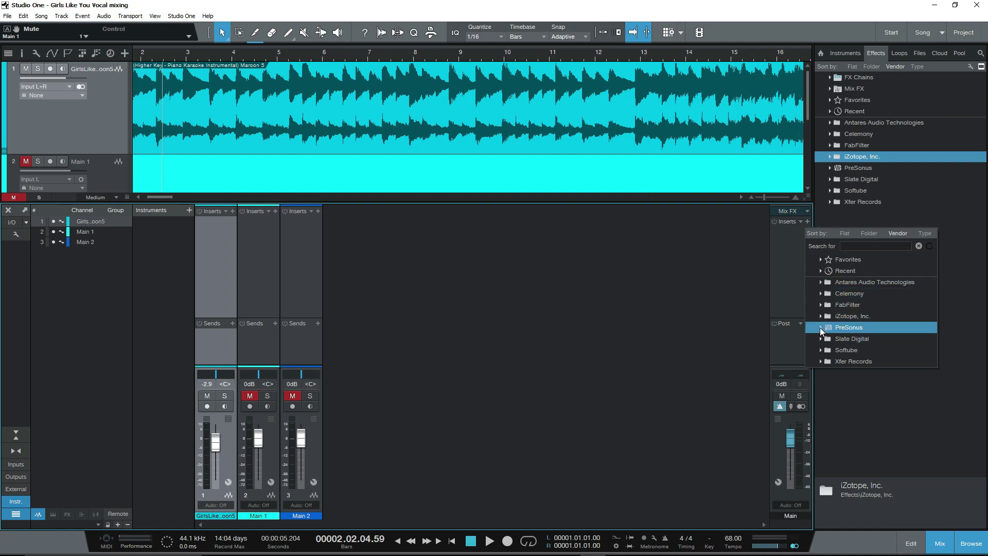
Step: Insert the PreSonus Limiter on the Main output channel and close its plug-in window
{"action": "left_click", "coordinate": [822, 328]}
{"action": "scroll", "coordinate": [875, 381], "scroll_direction": "down", "scroll_amount": 5}
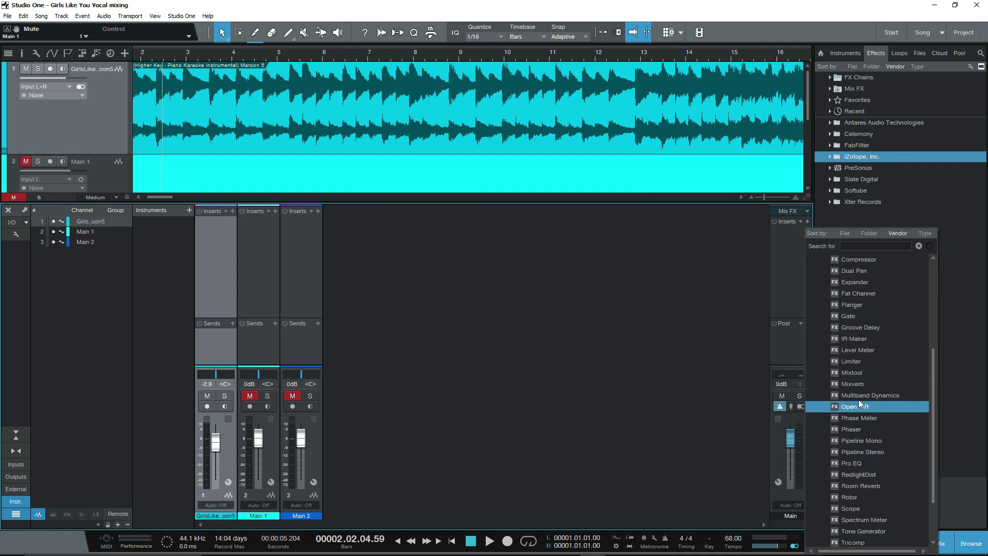
{"action": "left_click", "coordinate": [864, 360]}
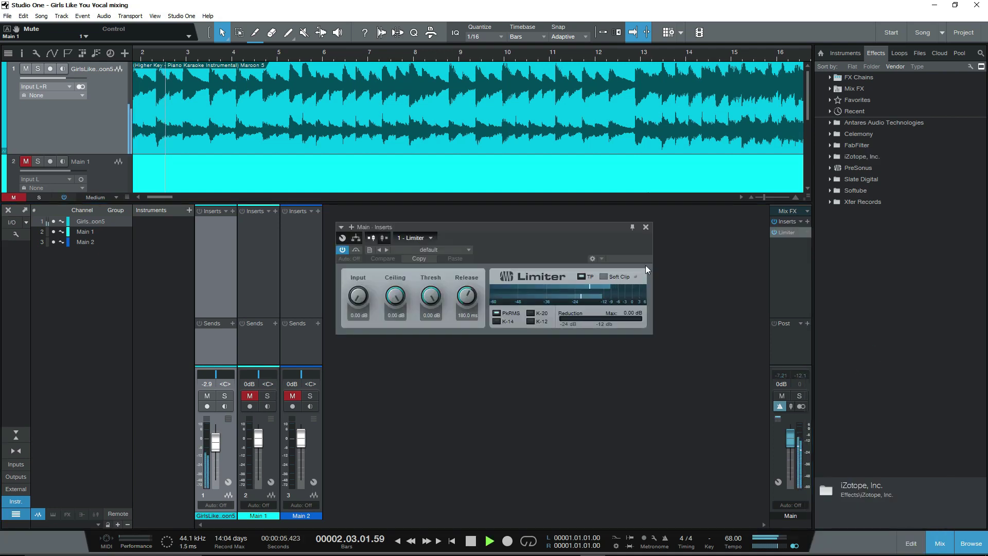
{"action": "left_click", "coordinate": [646, 227]}
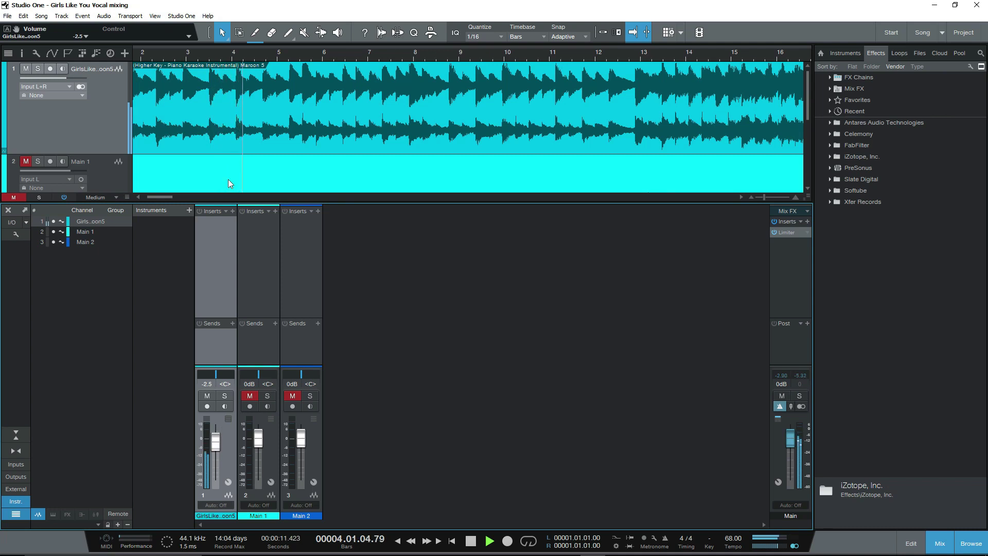
Step: Unmute the Main 1 vocal track, enlarge the arrangement area and play the song from about bar 3
{"action": "key", "text": "space"}
{"action": "scroll", "coordinate": [248, 148], "scroll_direction": "down", "scroll_amount": 3}
{"action": "left_click", "coordinate": [96, 138]}
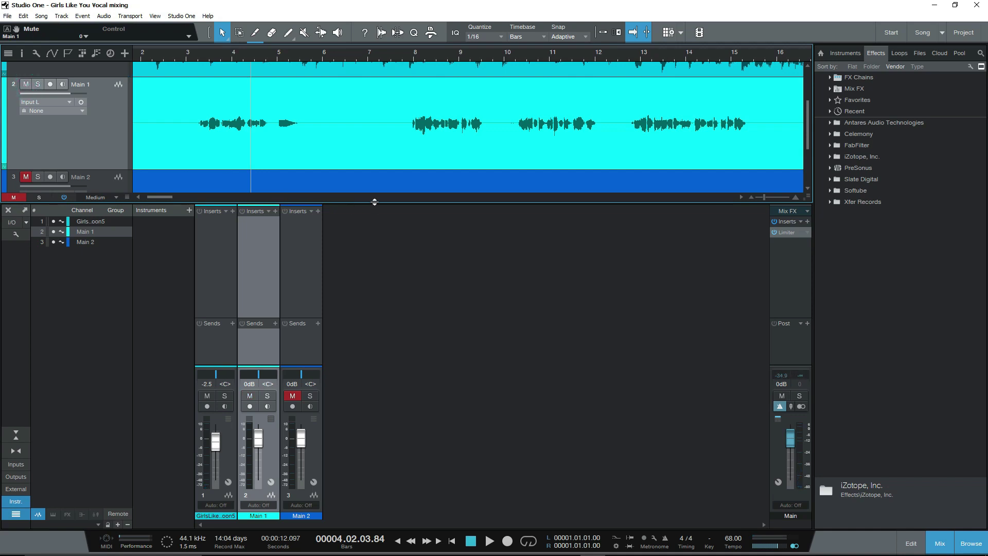
{"action": "left_click_drag", "start_coordinate": [374, 203], "coordinate": [379, 308]}
{"action": "left_click", "coordinate": [189, 54]}
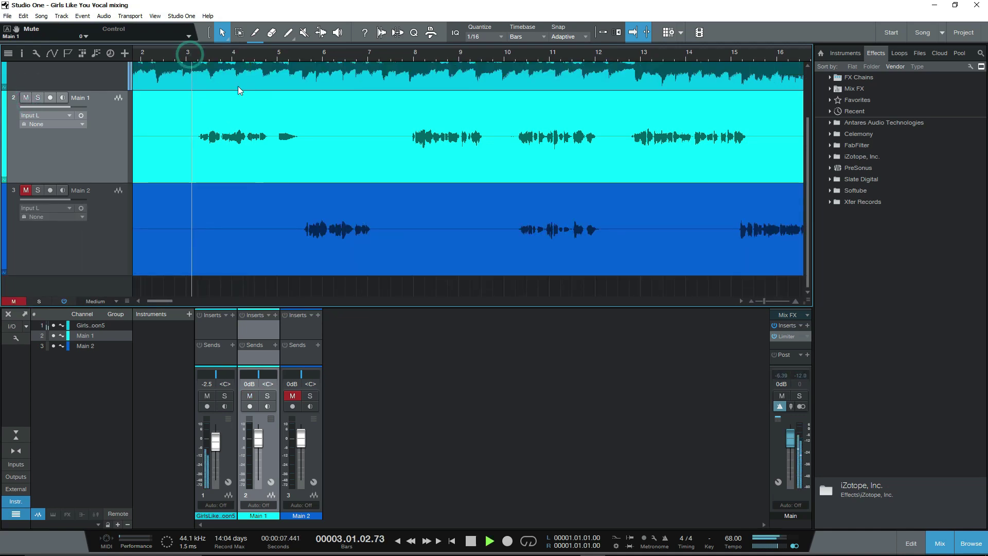
{"action": "key", "text": "z"}
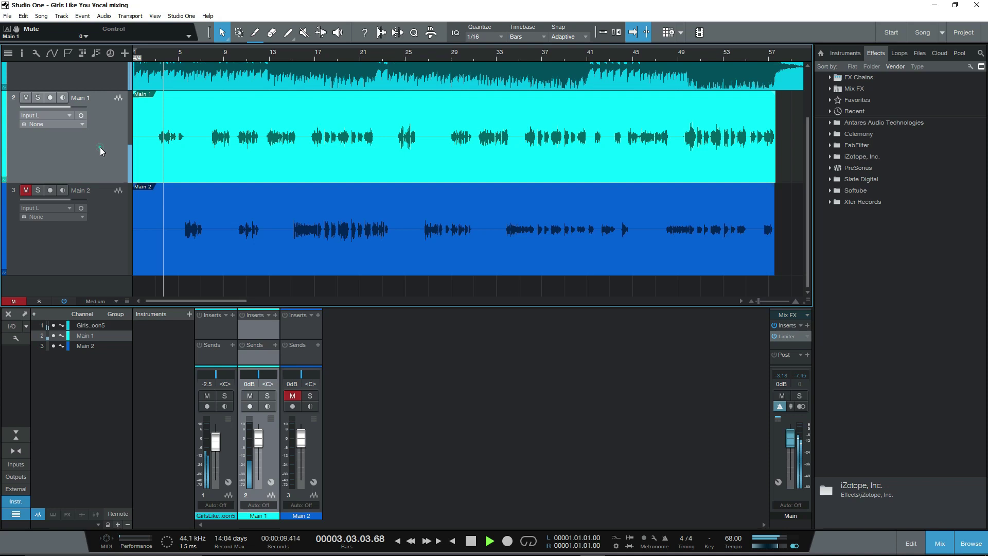
Step: Balance the levels during playback, with the instrumental channel at -5.5 dB and Main 1 at +1.8 dB
{"action": "left_click_drag", "start_coordinate": [260, 446], "coordinate": [237, 442]}
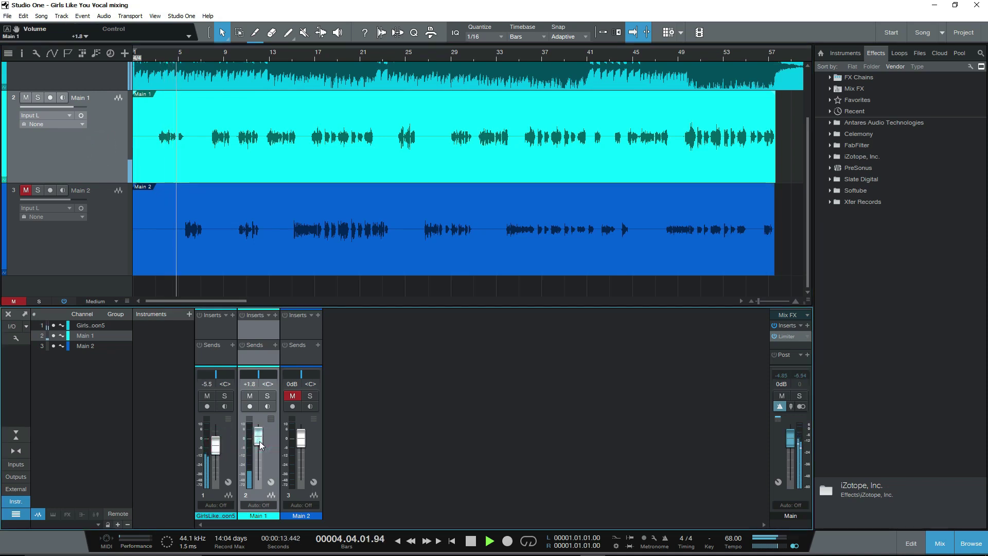
{"action": "left_click", "coordinate": [96, 160]}
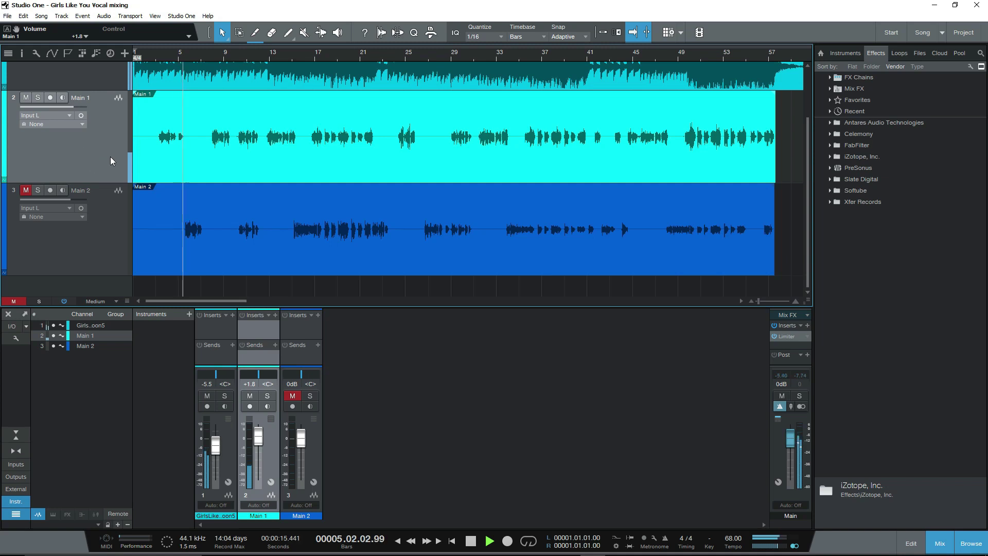
{"action": "key", "text": "z"}
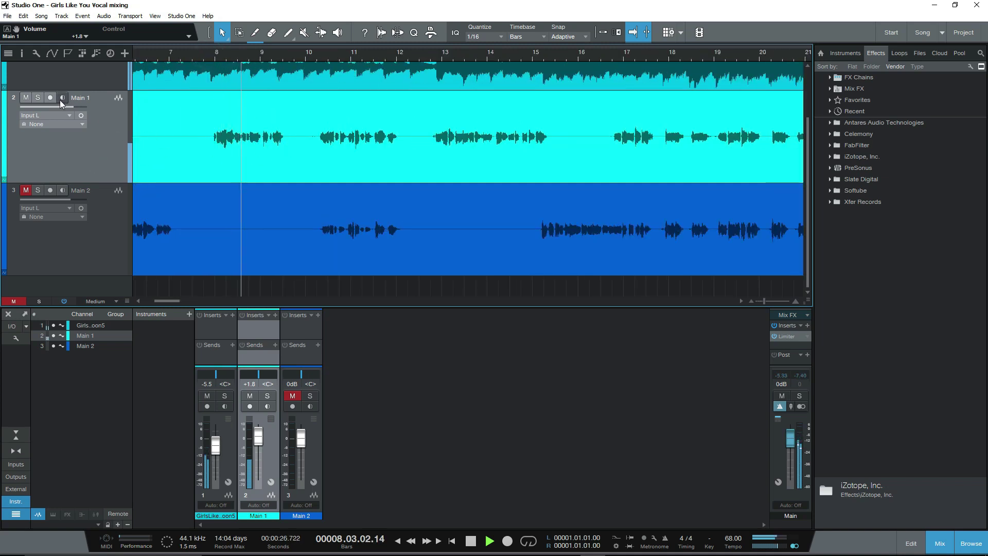
Step: Solo the Main 1 vocal, play it from just before the phrase at bar 8, and enlarge the mixer area
{"action": "left_click", "coordinate": [37, 97]}
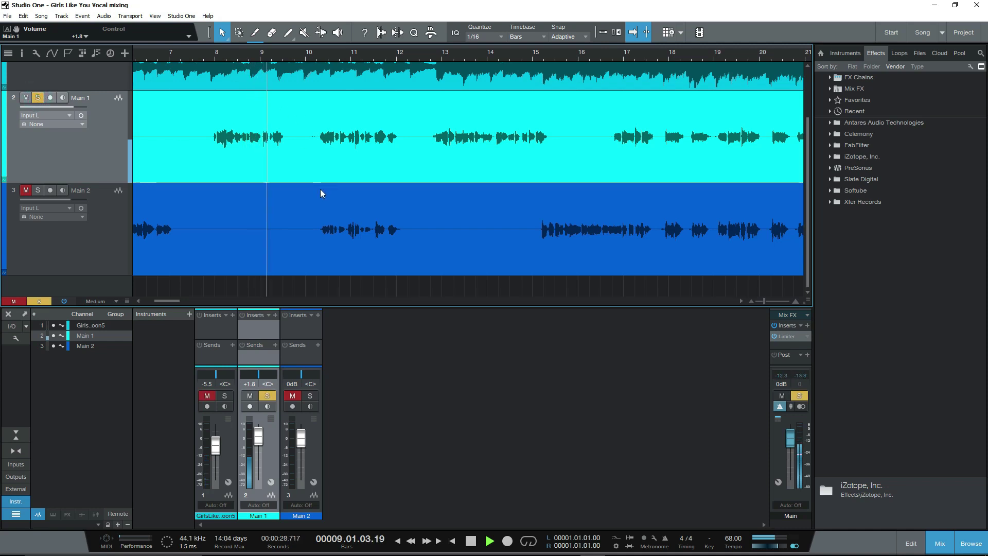
{"action": "left_click", "coordinate": [206, 61]}
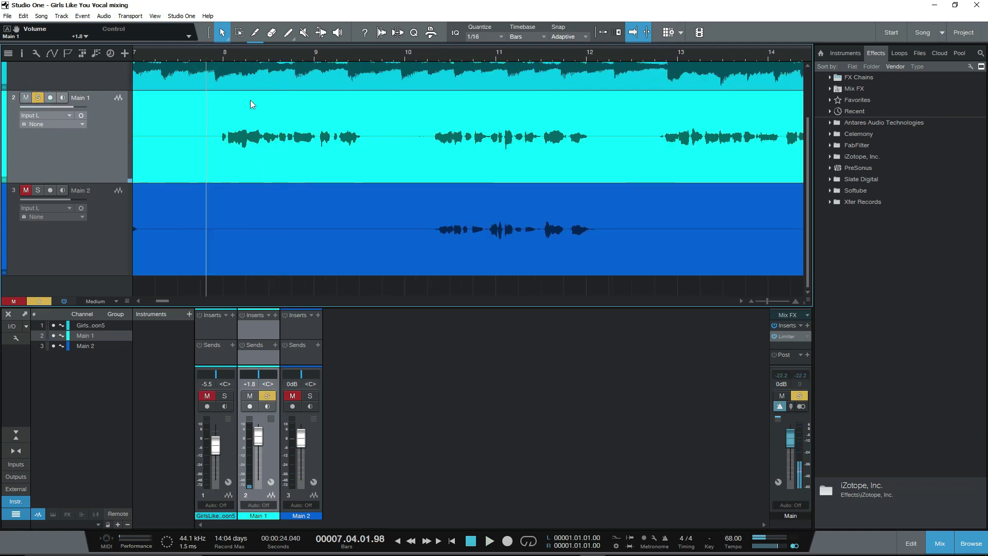
{"action": "key", "text": "e"}
{"action": "left_click", "coordinate": [235, 60]}
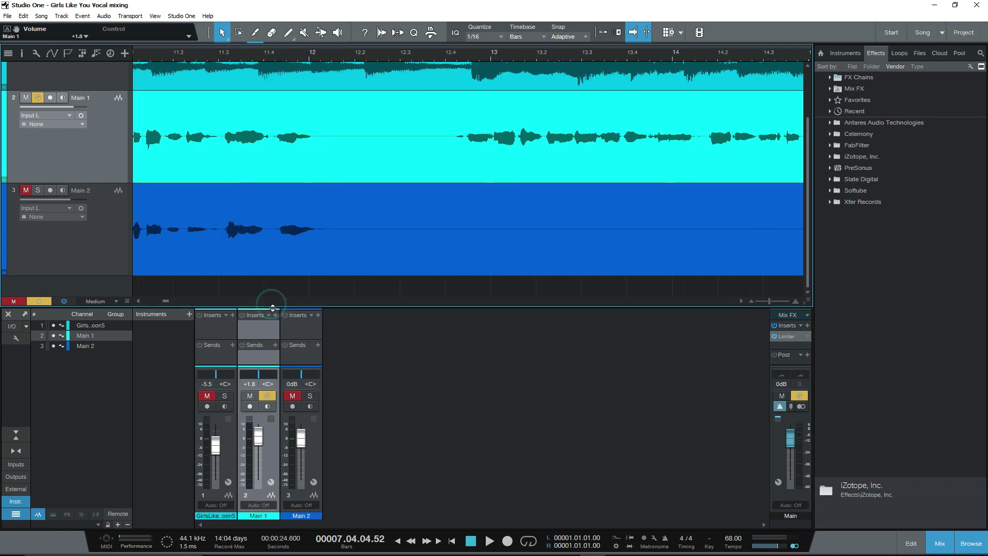
{"action": "left_click_drag", "start_coordinate": [272, 308], "coordinate": [280, 232]}
{"action": "right_click", "coordinate": [301, 135]}
{"action": "key", "text": "w"}
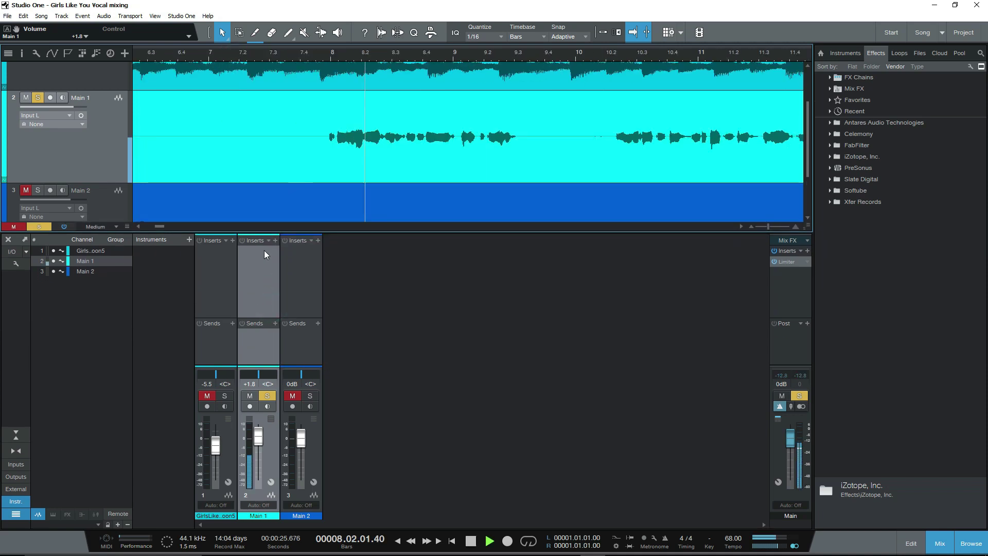
Step: Insert the PreSonus Pro EQ on the Main 1 channel and move its window clear of the lower mixer area
{"action": "left_click", "coordinate": [276, 241]}
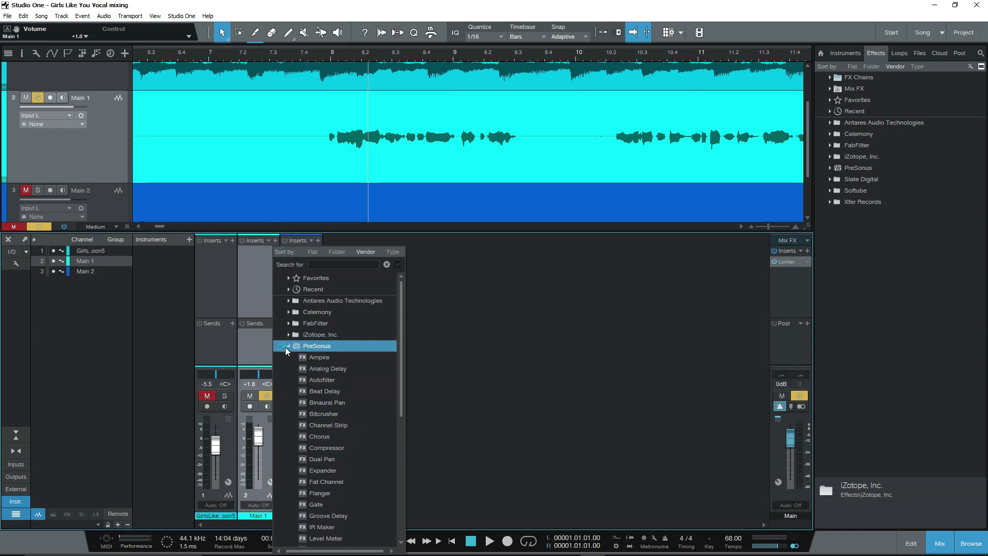
{"action": "scroll", "coordinate": [348, 400], "scroll_direction": "down", "scroll_amount": 3}
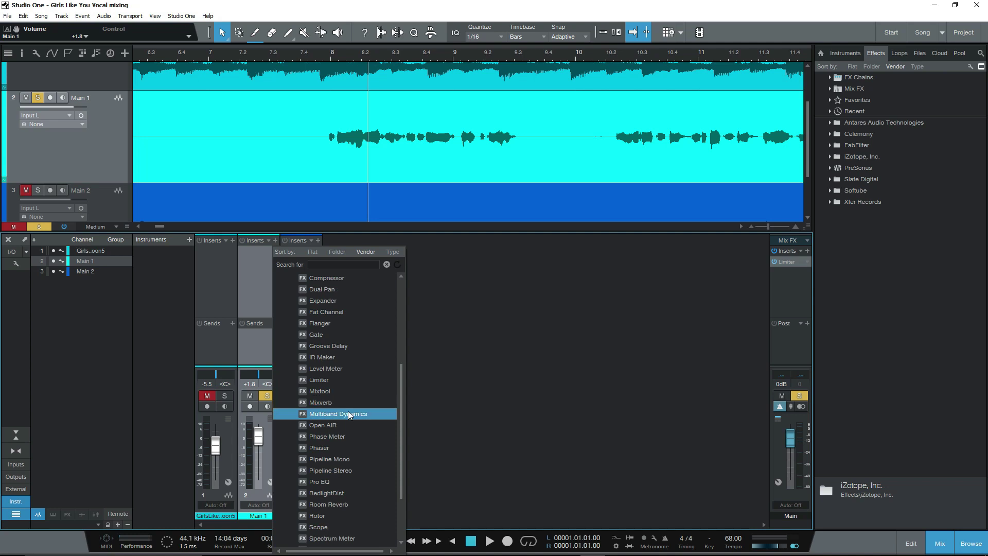
{"action": "scroll", "coordinate": [354, 453], "scroll_direction": "down", "scroll_amount": 3}
{"action": "left_click", "coordinate": [324, 448]}
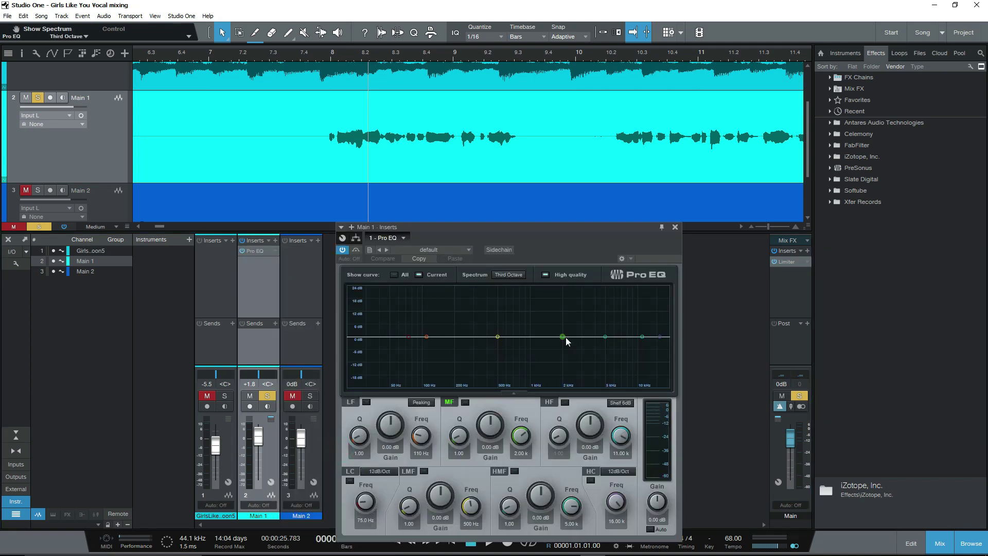
{"action": "left_click_drag", "start_coordinate": [529, 227], "coordinate": [497, 165]}
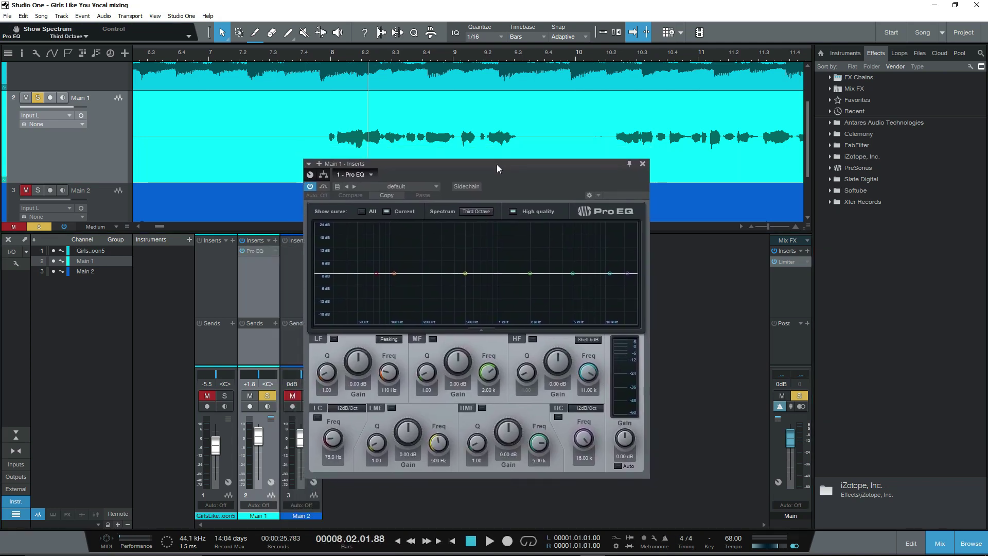
Step: Enable the Pro EQ's low-cut filter and set its frequency to 111 Hz
{"action": "left_click", "coordinate": [375, 273]}
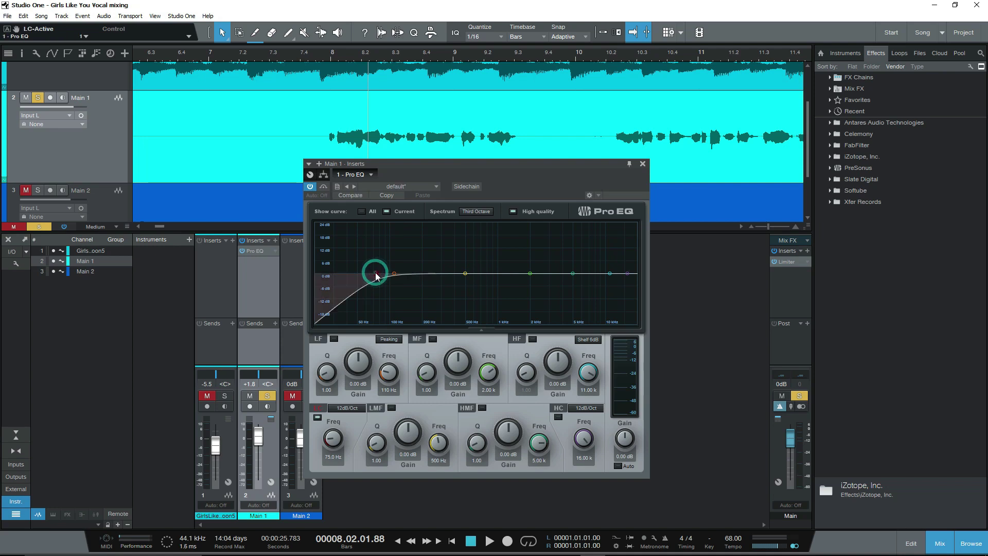
{"action": "left_click", "coordinate": [376, 275]}
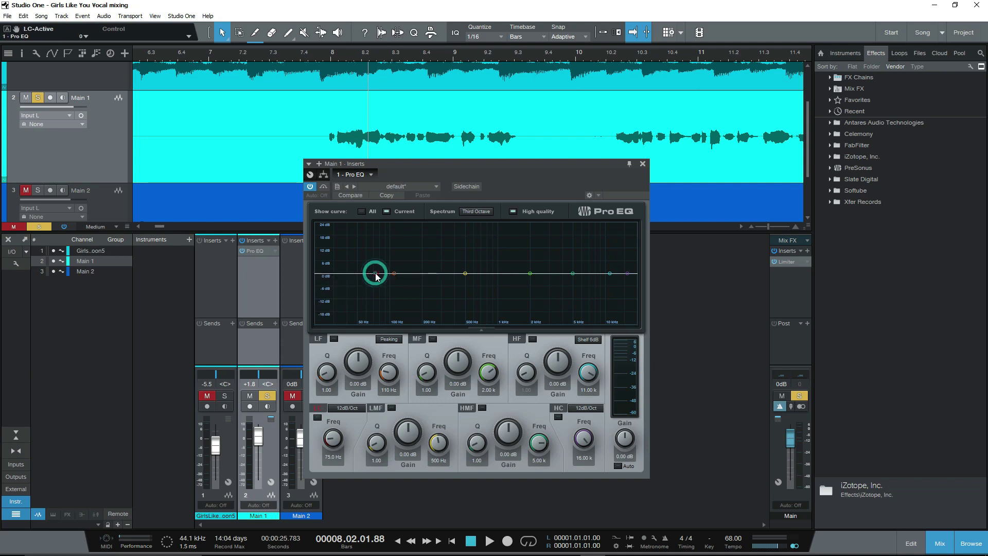
{"action": "left_click", "coordinate": [317, 417]}
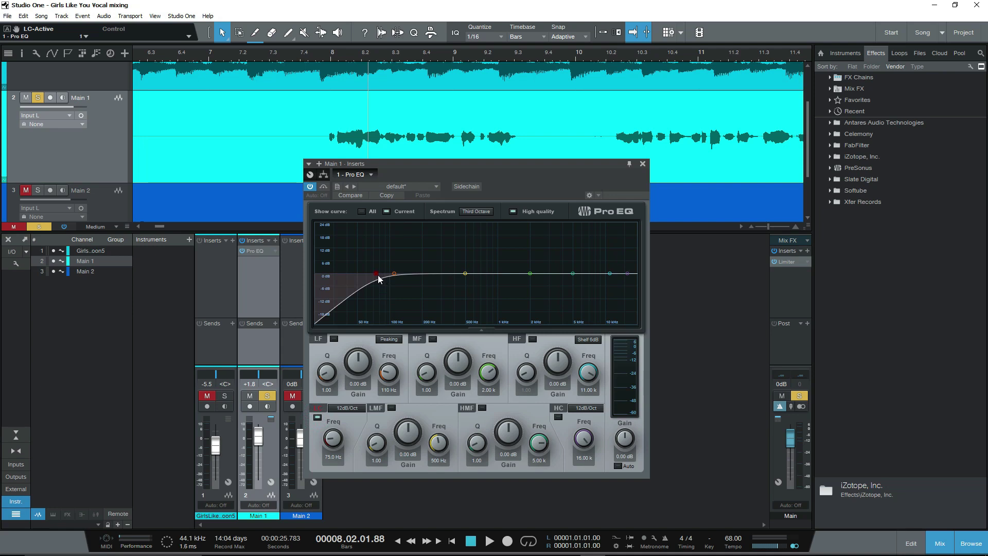
{"action": "left_click_drag", "start_coordinate": [379, 279], "coordinate": [392, 278]}
Step: Compare the steeper low-cut slopes and set the slope to 24dB/Oct
{"action": "left_click", "coordinate": [350, 407]}
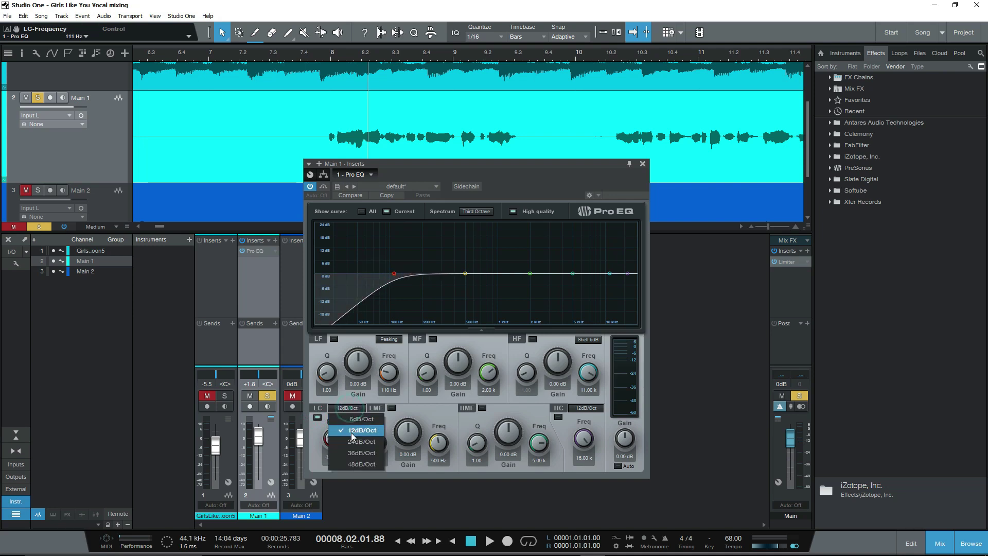
{"action": "left_click", "coordinate": [362, 453]}
{"action": "left_click", "coordinate": [355, 407]}
{"action": "left_click", "coordinate": [354, 461]}
{"action": "left_click", "coordinate": [342, 408]}
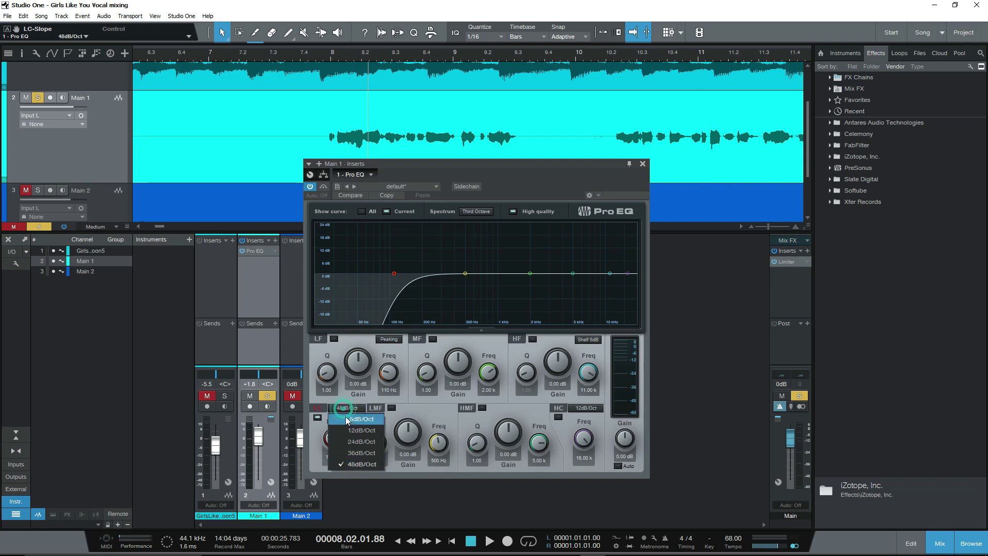
{"action": "left_click", "coordinate": [369, 443]}
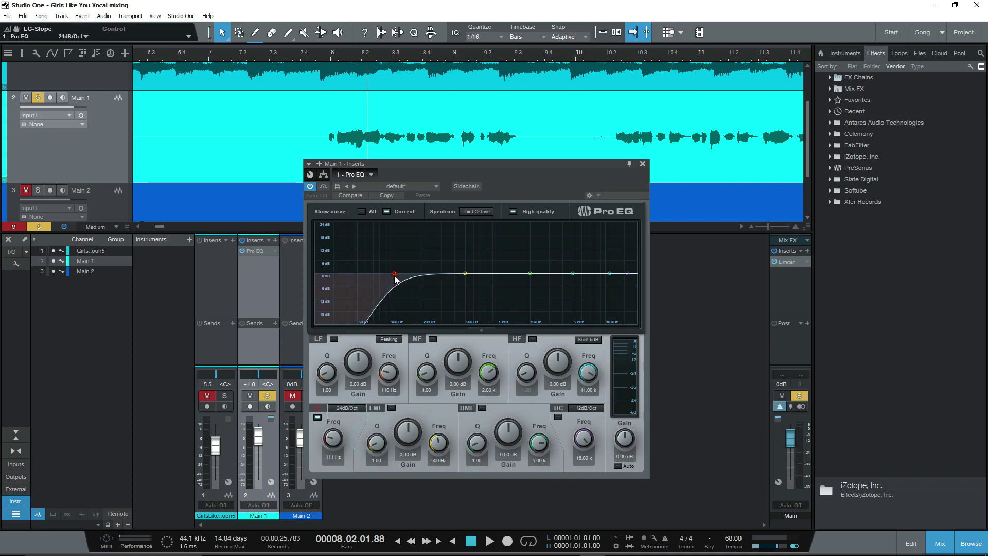
Step: Audition the vocal while sweeping the low cut down to 24.9 Hz and back up, settling it at 162 Hz
{"action": "key", "text": "space"}
{"action": "left_click_drag", "start_coordinate": [395, 279], "coordinate": [340, 286]}
{"action": "key", "text": "space"}
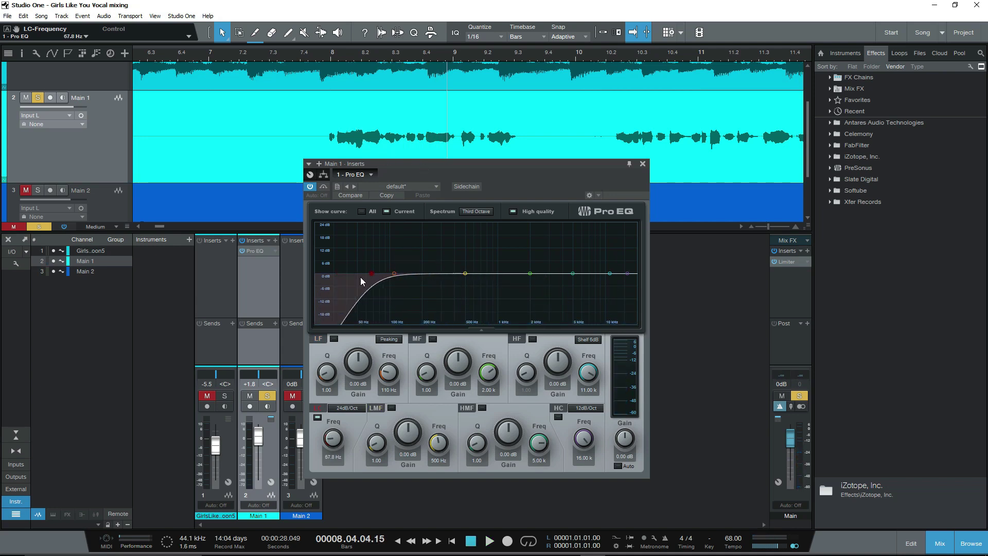
{"action": "key", "text": "space"}
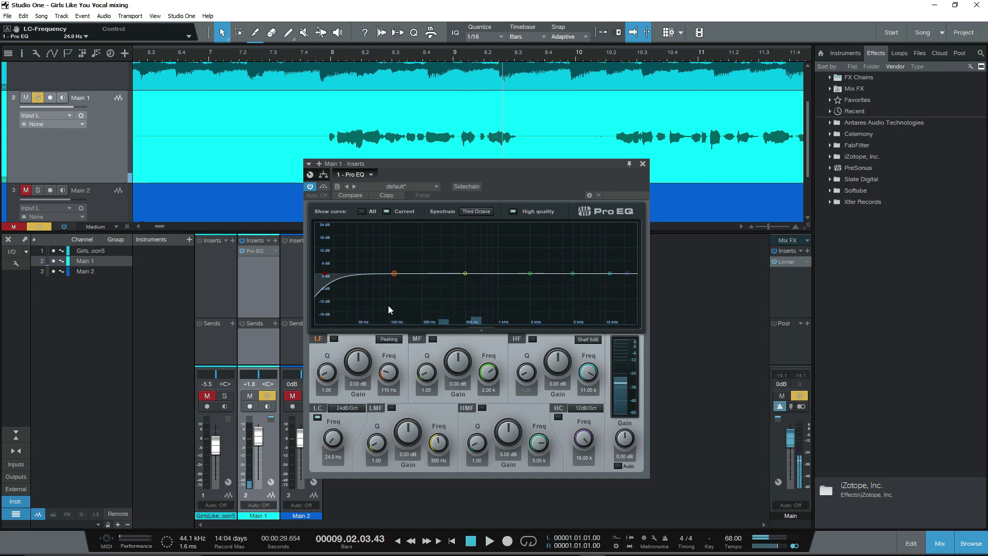
{"action": "left_click_drag", "start_coordinate": [340, 278], "coordinate": [401, 276]}
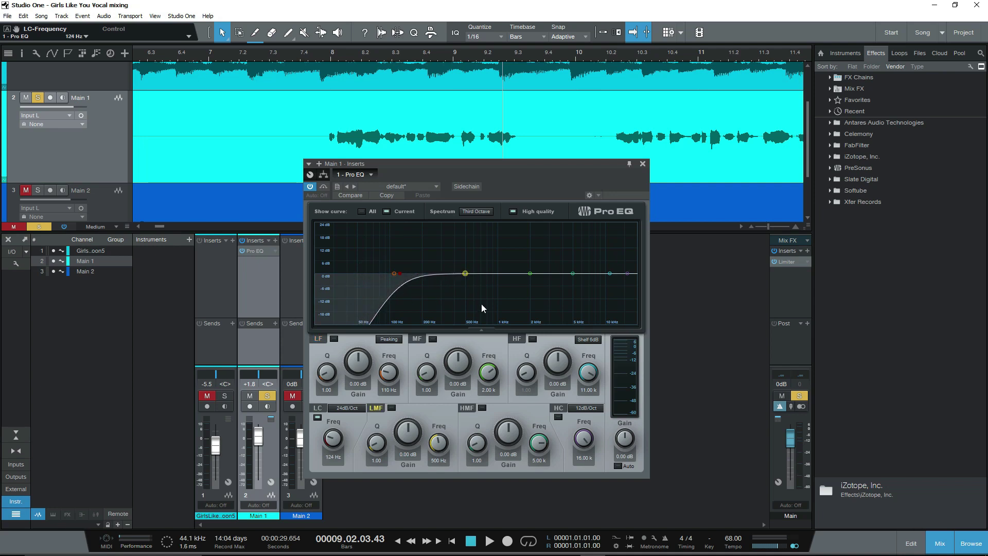
{"action": "key", "text": "space"}
{"action": "left_click_drag", "start_coordinate": [401, 275], "coordinate": [413, 273]}
Step: Boost the MF band by 16.71 dB with a Q of 2.20 and sweep it to 450 Hz during playback
{"action": "left_click_drag", "start_coordinate": [530, 273], "coordinate": [449, 244]}
{"action": "scroll", "coordinate": [535, 243], "scroll_direction": "up", "scroll_amount": 5}
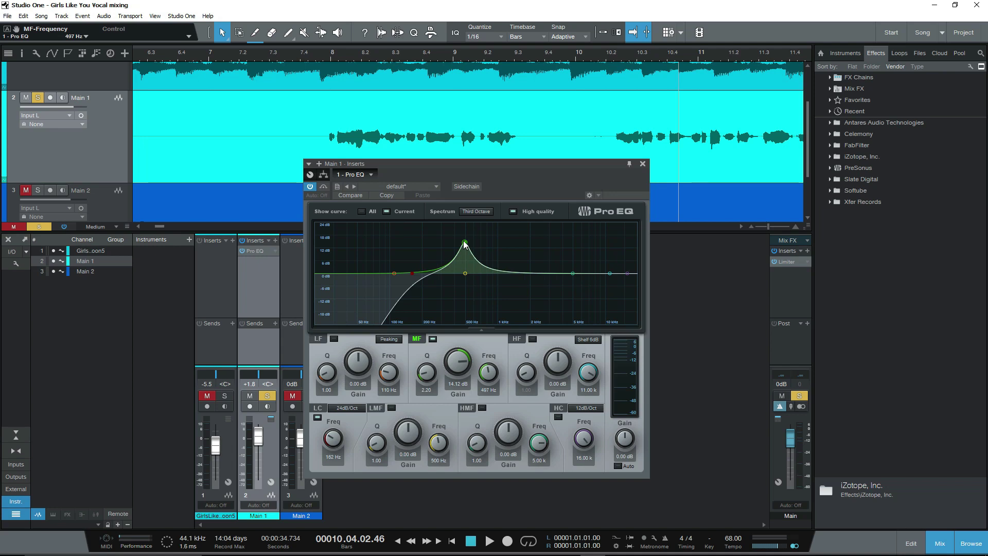
{"action": "key", "text": "space"}
{"action": "mouse_move", "coordinate": [465, 240]}
{"action": "left_mouse_down"}
{"action": "mouse_move", "coordinate": [440, 246]}
{"action": "mouse_move", "coordinate": [478, 239]}
{"action": "mouse_move", "coordinate": [447, 239]}
{"action": "mouse_move", "coordinate": [460, 238]}
{"action": "left_mouse_up"}
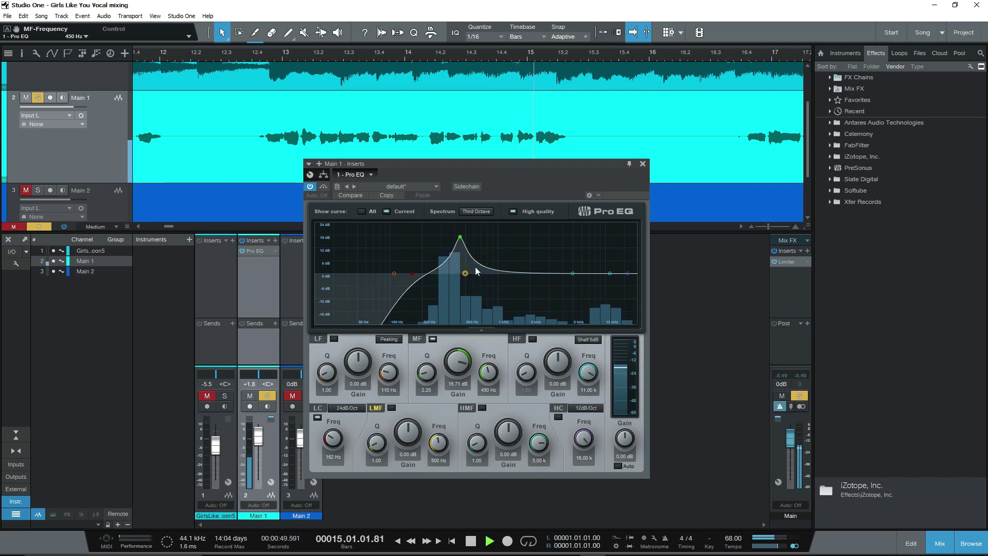
Step: Replay the vocal from just before bar 13, cutting the MF band to -7.77 dB and narrowing its Q to 4.79
{"action": "key", "text": "space"}
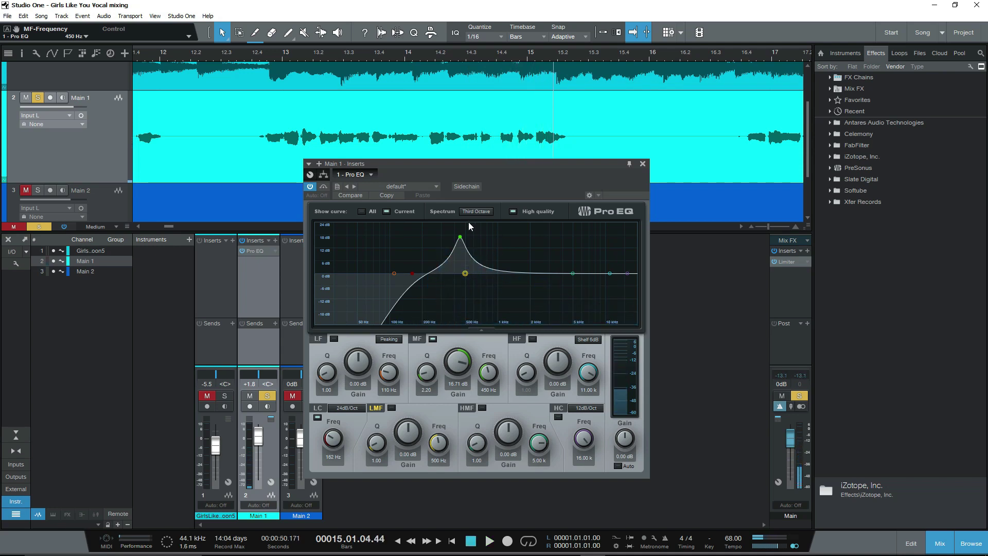
{"action": "left_click", "coordinate": [268, 60]}
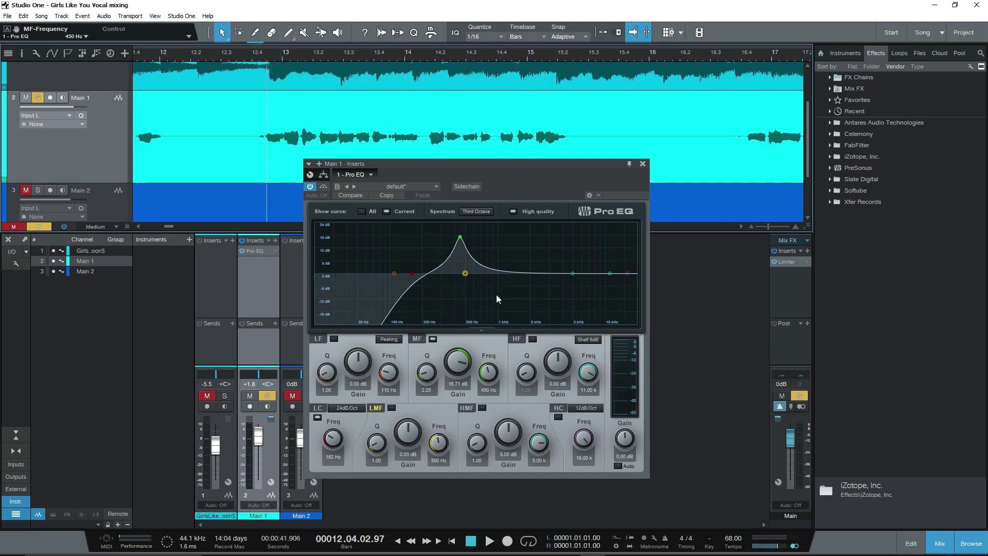
{"action": "left_click_drag", "start_coordinate": [453, 370], "coordinate": [426, 362]}
{"action": "key", "text": "space"}
{"action": "key", "text": "space"}
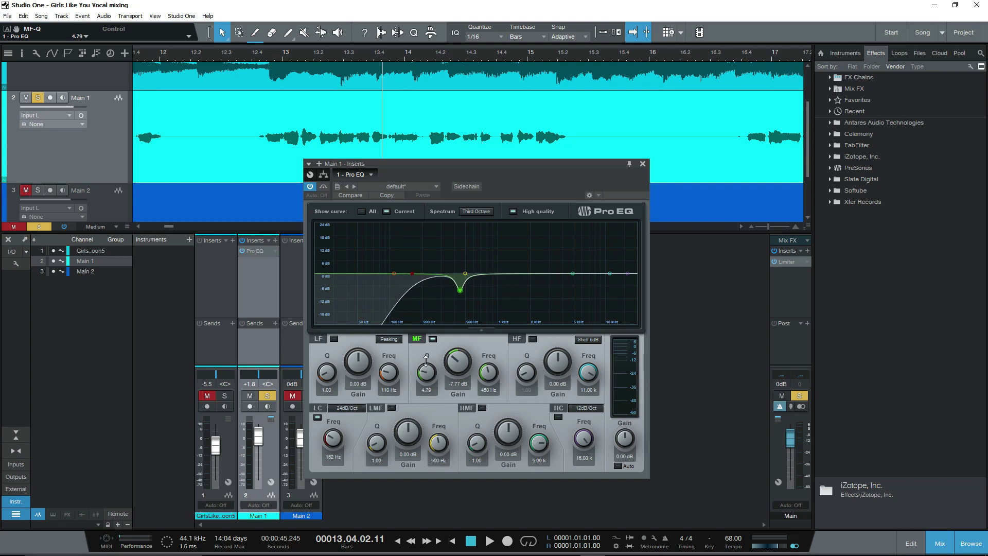
Step: Narrow the MF band's Q further to 6.99 and resume playback to audition the cut
{"action": "left_click", "coordinate": [461, 291]}
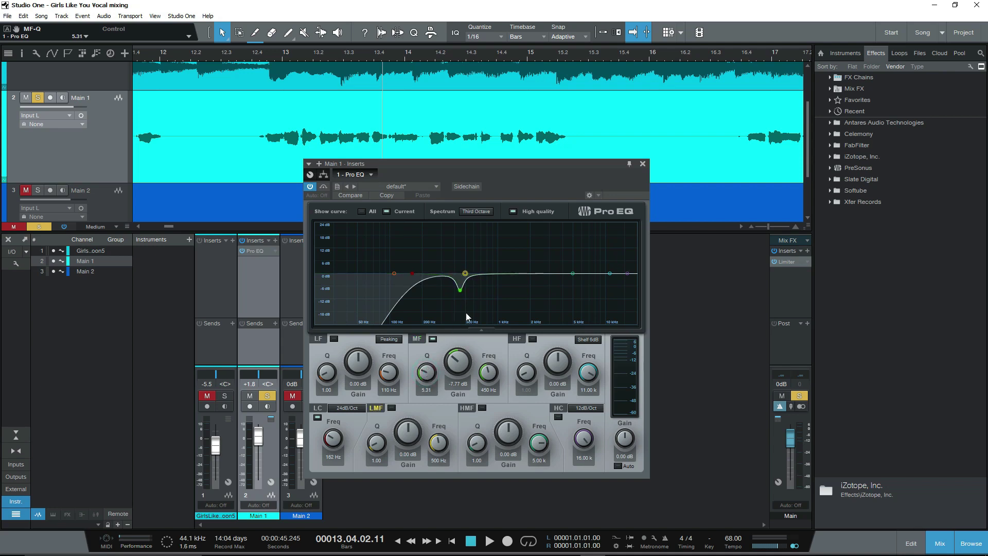
{"action": "left_click_drag", "start_coordinate": [428, 375], "coordinate": [428, 389]}
{"action": "key", "text": "space"}
{"action": "scroll", "coordinate": [439, 373], "scroll_direction": "up", "scroll_amount": 2}
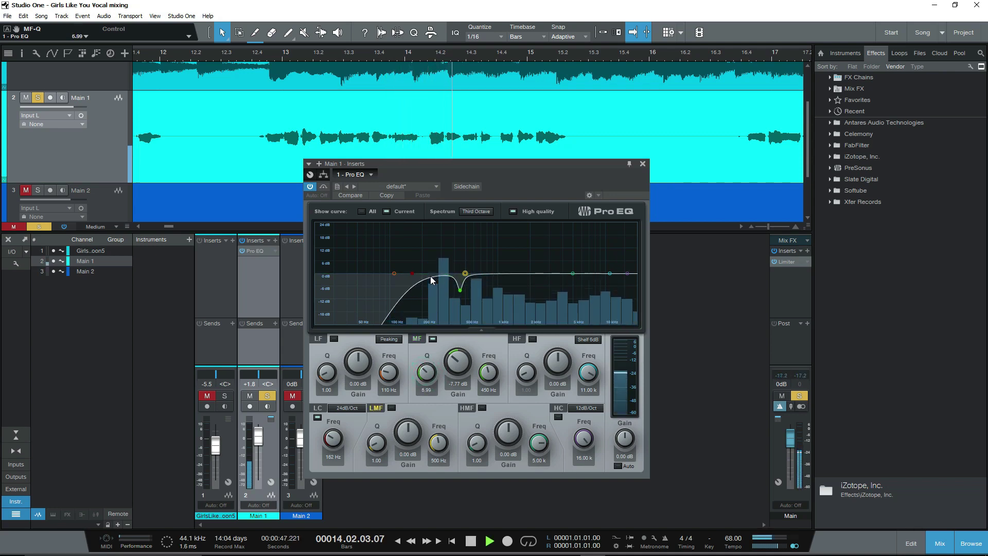
Step: Raise the low cut to 180 Hz and bring in the LF band at 268 Hz with -0.47 dB gain
{"action": "scroll", "coordinate": [443, 260], "scroll_direction": "up", "scroll_amount": 2}
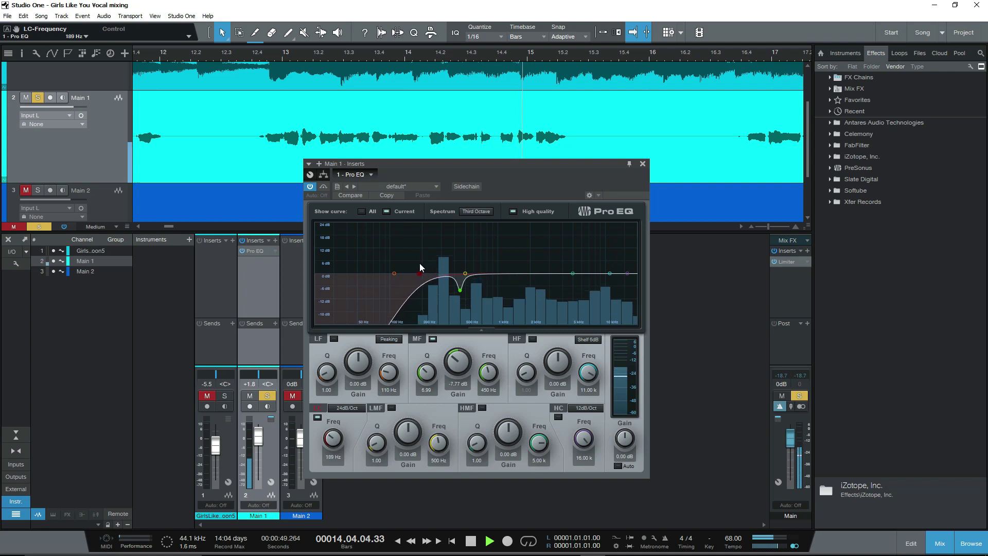
{"action": "left_click_drag", "start_coordinate": [394, 274], "coordinate": [437, 278]}
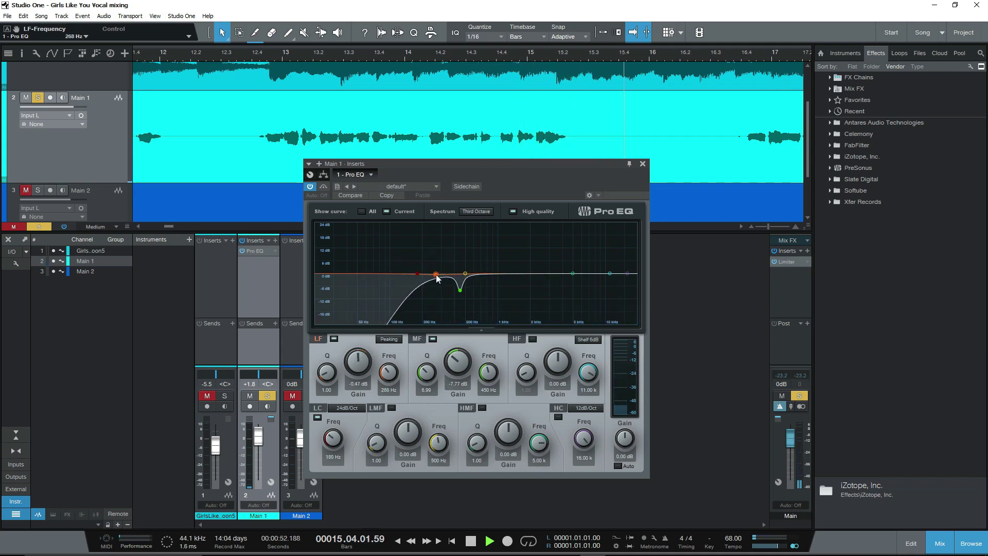
Step: Cue the vocal just before bar 13 and boost the HMF band by 17.18 dB at 2.27 kHz with a Q of 2.50
{"action": "left_click", "coordinate": [264, 55]}
{"action": "left_click_drag", "start_coordinate": [573, 273], "coordinate": [537, 236]}
{"action": "scroll", "coordinate": [536, 239], "scroll_direction": "up", "scroll_amount": 5}
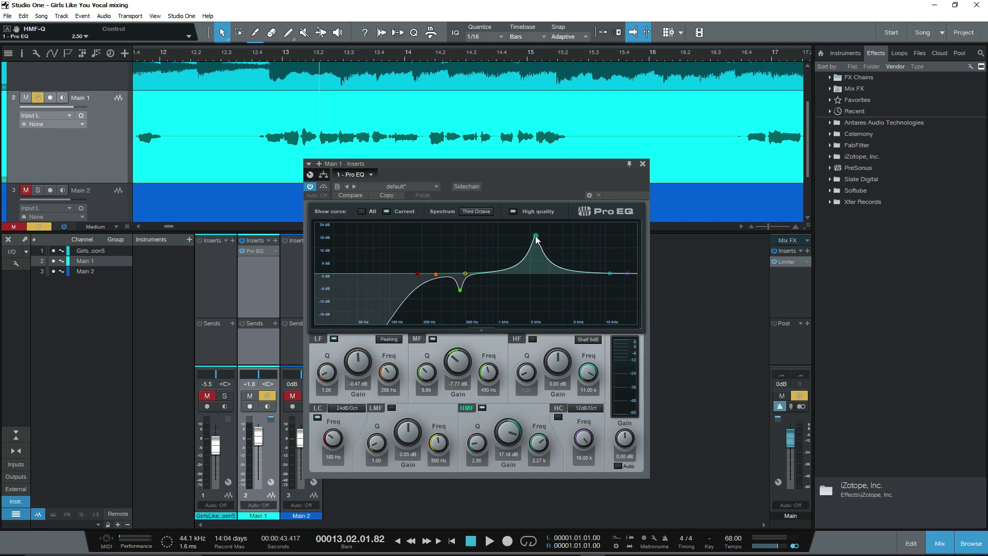
Step: Sweep during playback, cutting HMF to -4.24 dB at 833 Hz, Q 2.20, and LF to -3.53 dB at 299 Hz, Q 0.80
{"action": "key", "text": "space"}
{"action": "left_click_drag", "start_coordinate": [536, 238], "coordinate": [442, 283]}
{"action": "scroll", "coordinate": [442, 243], "scroll_direction": "down", "scroll_amount": 3}
{"action": "scroll", "coordinate": [441, 243], "scroll_direction": "up", "scroll_amount": 5}
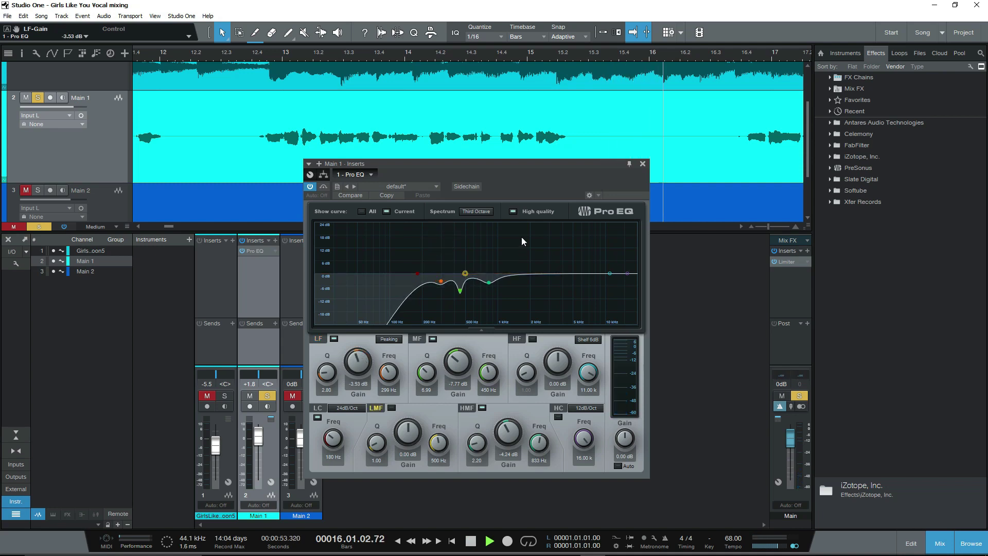
Step: Replay the vocal from just before bar 13, try a high cut at 14.07 kHz and disable that band
{"action": "left_click", "coordinate": [262, 69]}
{"action": "key", "text": "space"}
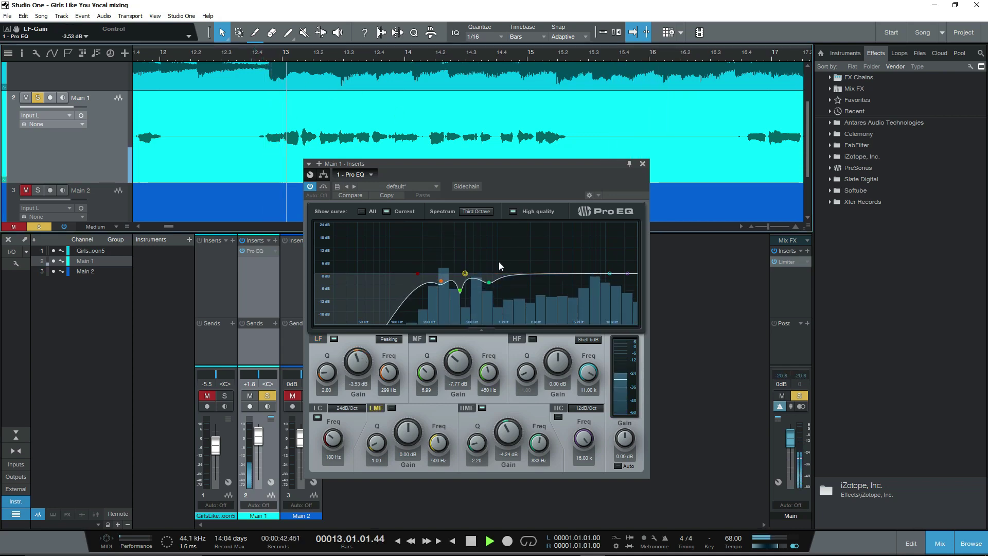
{"action": "left_click_drag", "start_coordinate": [627, 273], "coordinate": [622, 273]}
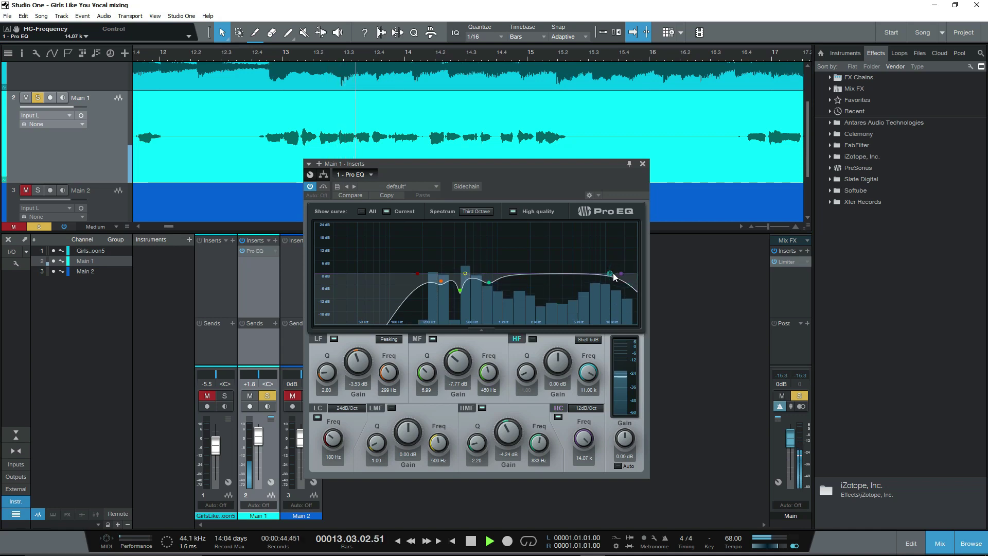
{"action": "left_click", "coordinate": [559, 417]}
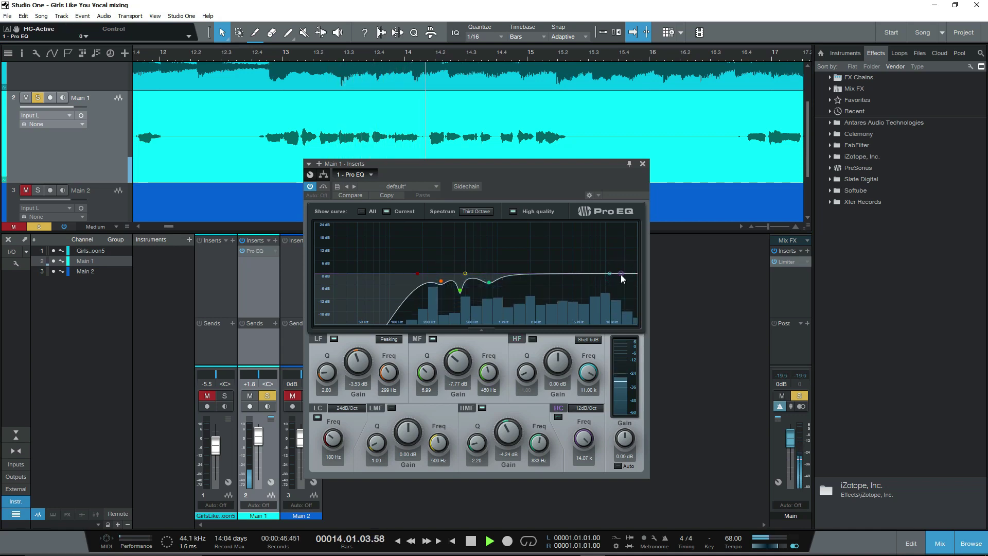
Step: Boost the HF shelf by 3.53 dB at 5.11 kHz while auditioning the vocal, and close Pro EQ
{"action": "left_click_drag", "start_coordinate": [610, 272], "coordinate": [575, 263]}
{"action": "key", "text": "space"}
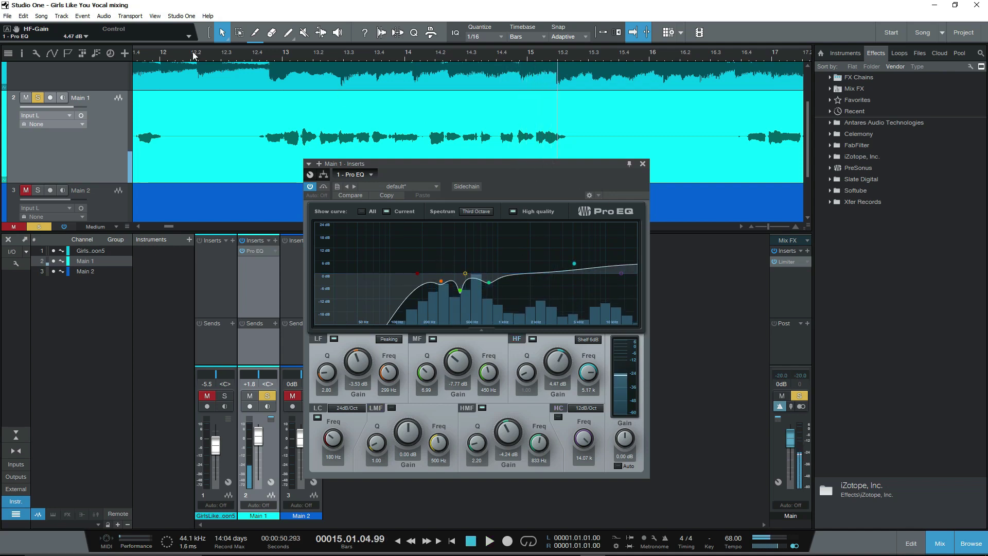
{"action": "left_click", "coordinate": [254, 55]}
{"action": "key", "text": "space"}
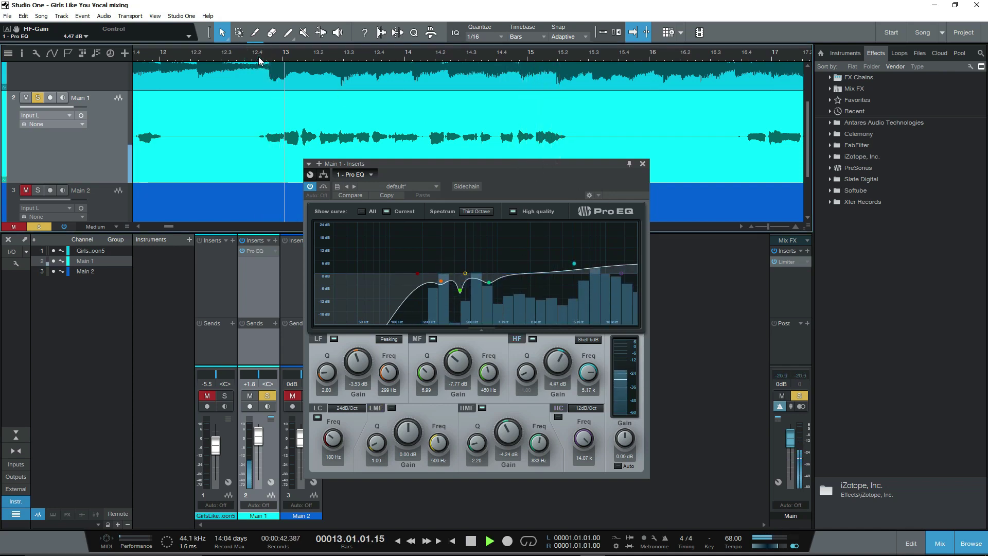
{"action": "left_click_drag", "start_coordinate": [574, 263], "coordinate": [575, 267]}
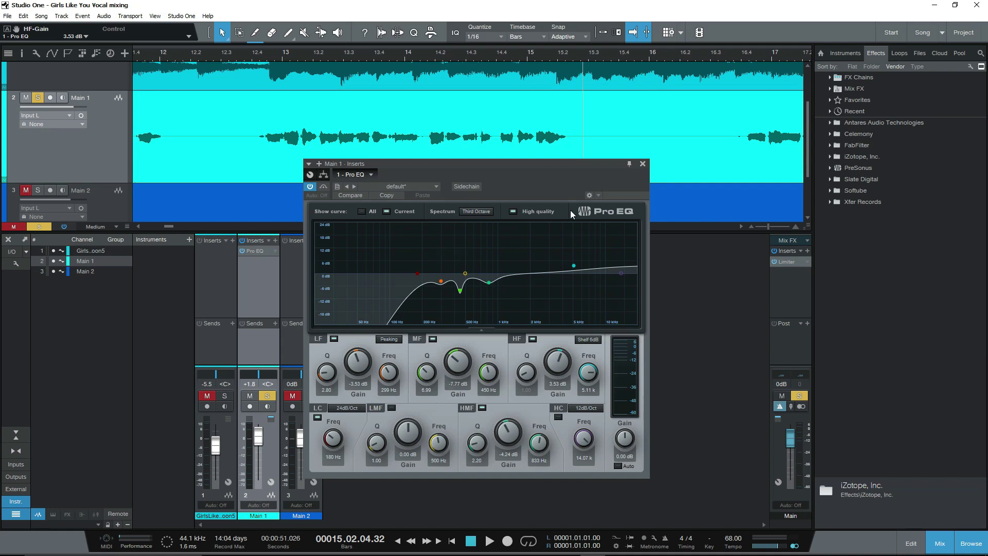
{"action": "left_click", "coordinate": [643, 163]}
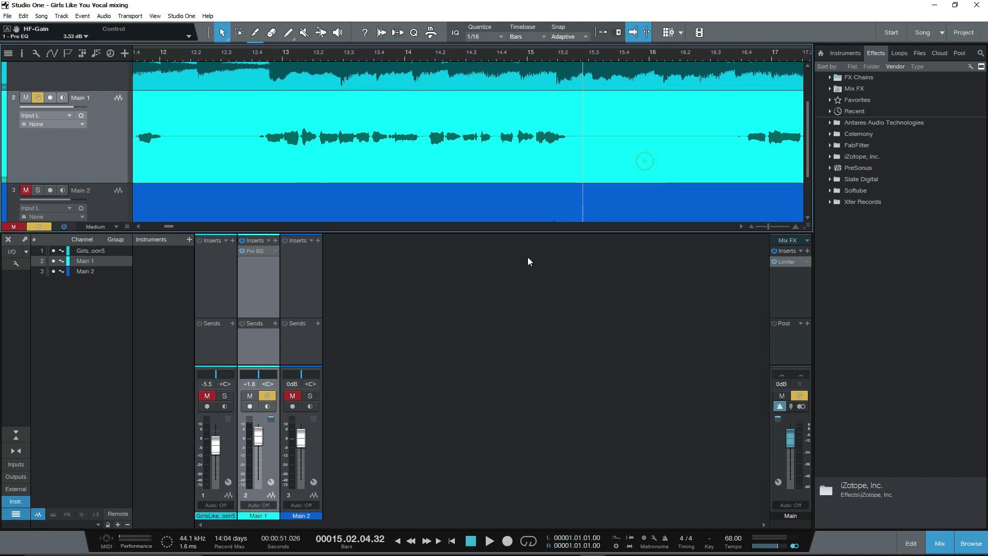
Step: Insert the PreSonus Compressor after Pro EQ on the Main 1 channel
{"action": "left_click", "coordinate": [275, 241]}
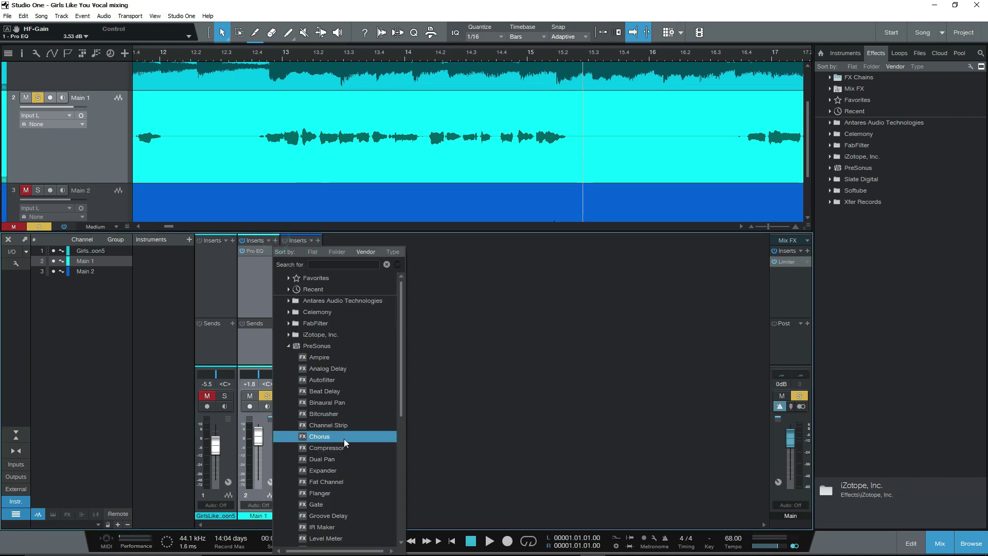
{"action": "scroll", "coordinate": [309, 340], "scroll_direction": "down", "scroll_amount": 4}
{"action": "left_click", "coordinate": [330, 311]}
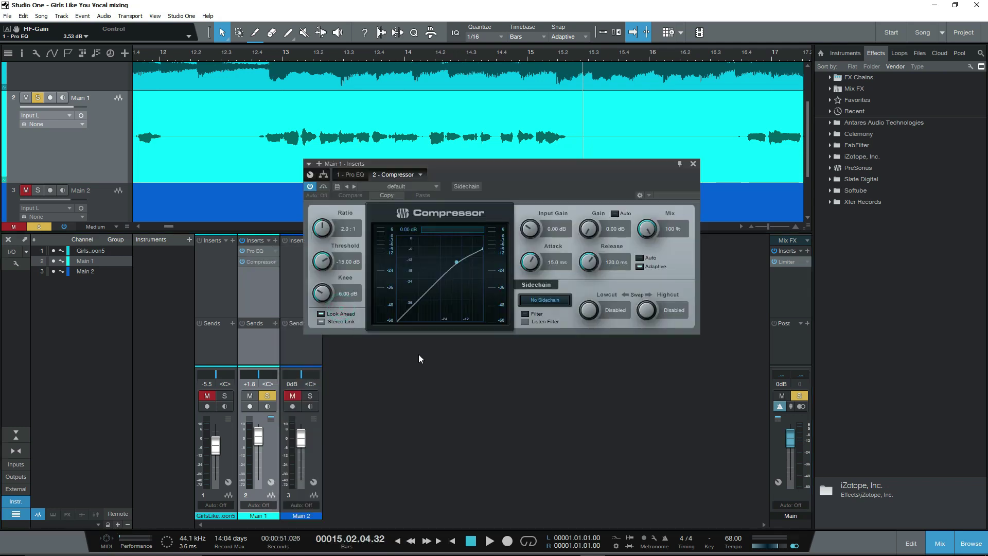
Step: Audition the vocal from bars 12 and 8, and set the compressor's ratio to 4.0:1
{"action": "left_click_drag", "start_coordinate": [259, 59], "coordinate": [285, 118]}
{"action": "key", "text": "space"}
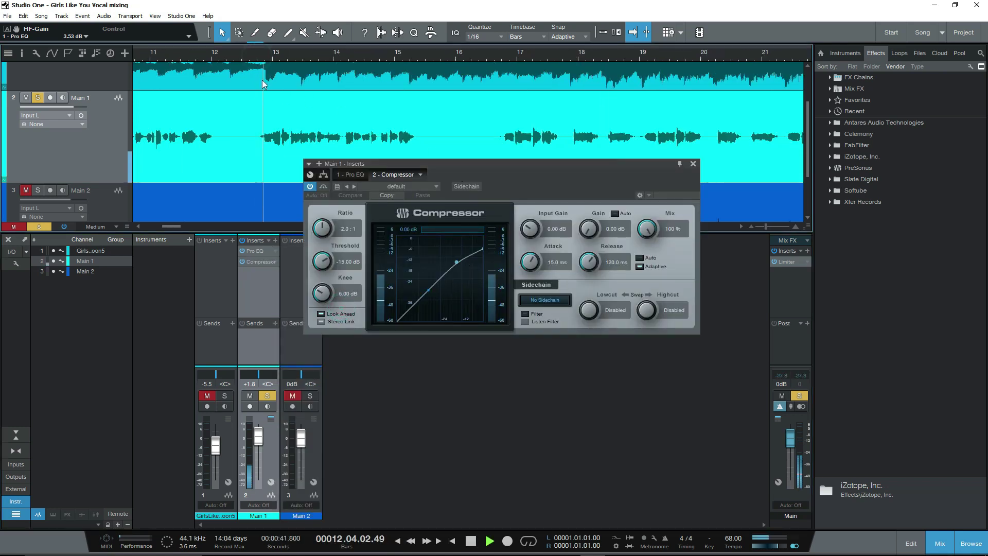
{"action": "left_click_drag", "start_coordinate": [193, 61], "coordinate": [340, 155]}
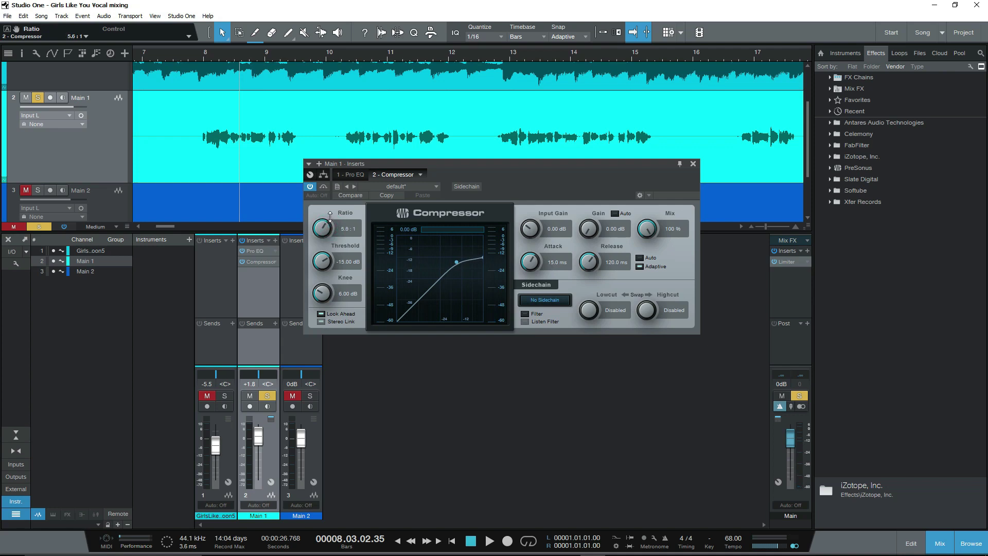
{"action": "left_click_drag", "start_coordinate": [324, 231], "coordinate": [323, 226]}
{"action": "key", "text": "space"}
Step: Lower the compressor's threshold to -24.84 dB and ease it back to -21.96 dB while auditioning the vocal
{"action": "left_click_drag", "start_coordinate": [323, 261], "coordinate": [320, 282]}
{"action": "key", "text": "space"}
{"action": "left_click_drag", "start_coordinate": [323, 262], "coordinate": [323, 260]}
{"action": "scroll", "coordinate": [279, 138], "scroll_direction": "up", "scroll_amount": 2}
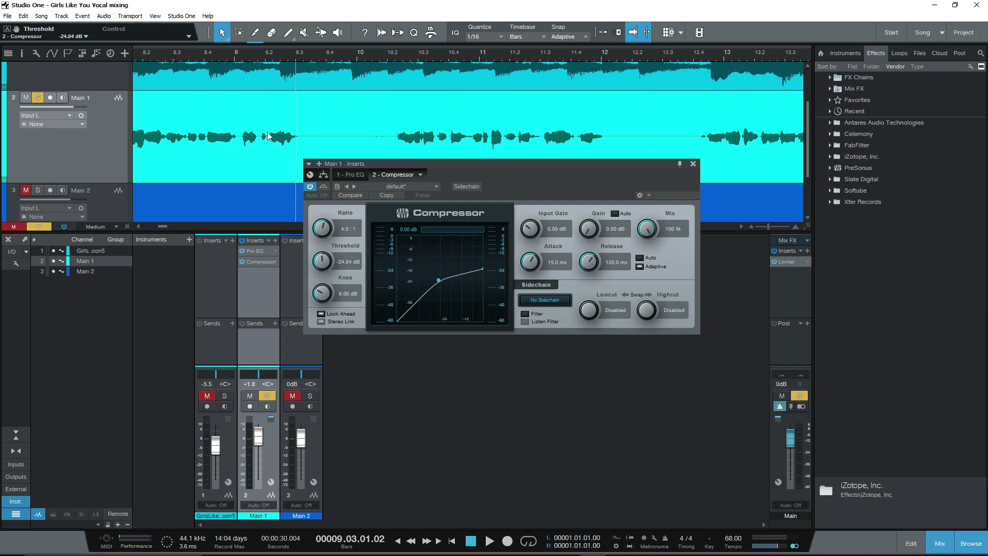
{"action": "left_click_drag", "start_coordinate": [325, 266], "coordinate": [471, 282]}
{"action": "key", "text": "space"}
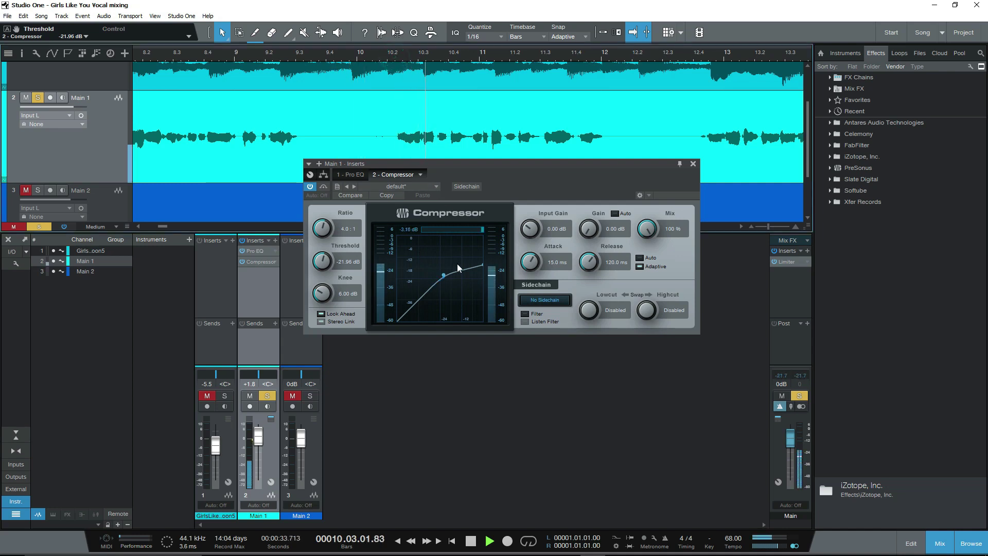
Step: Fine-tune the compressor's threshold to -22.92 dB and its knee to 6.30 dB
{"action": "scroll", "coordinate": [348, 301], "scroll_direction": "up", "scroll_amount": 3}
{"action": "scroll", "coordinate": [323, 261], "scroll_direction": "down", "scroll_amount": 2}
{"action": "scroll", "coordinate": [323, 261], "scroll_direction": "down", "scroll_amount": 5}
{"action": "key", "text": "z"}
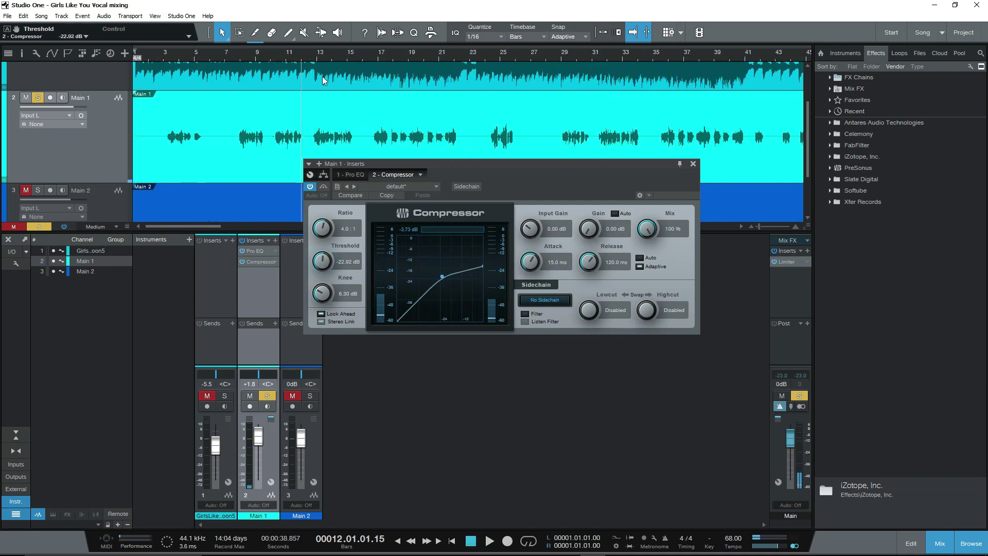
Step: Raise the compressor's input gain to 3.78 dB and audition the vocal from bar 8
{"action": "left_click", "coordinate": [242, 66]}
{"action": "key", "text": "z"}
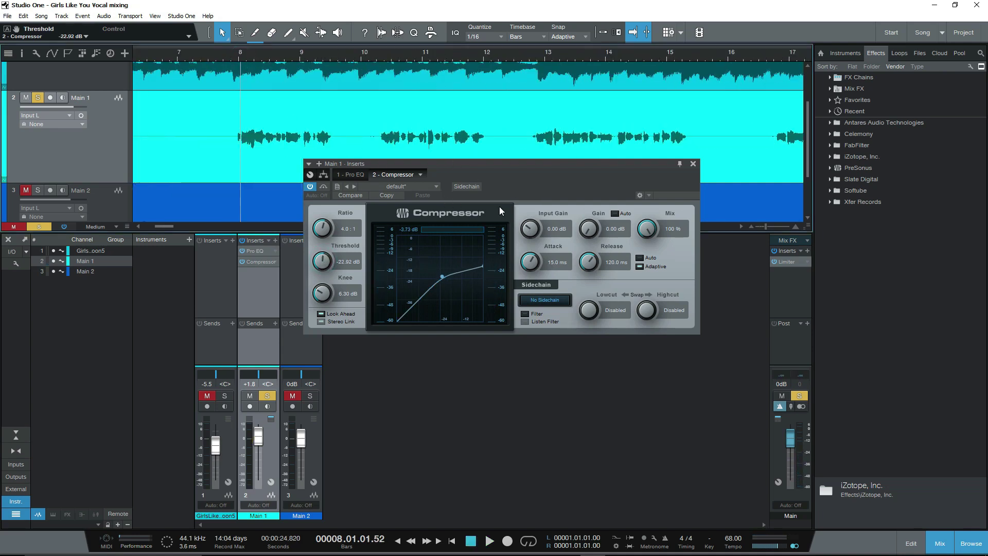
{"action": "scroll", "coordinate": [531, 227], "scroll_direction": "up", "scroll_amount": 9}
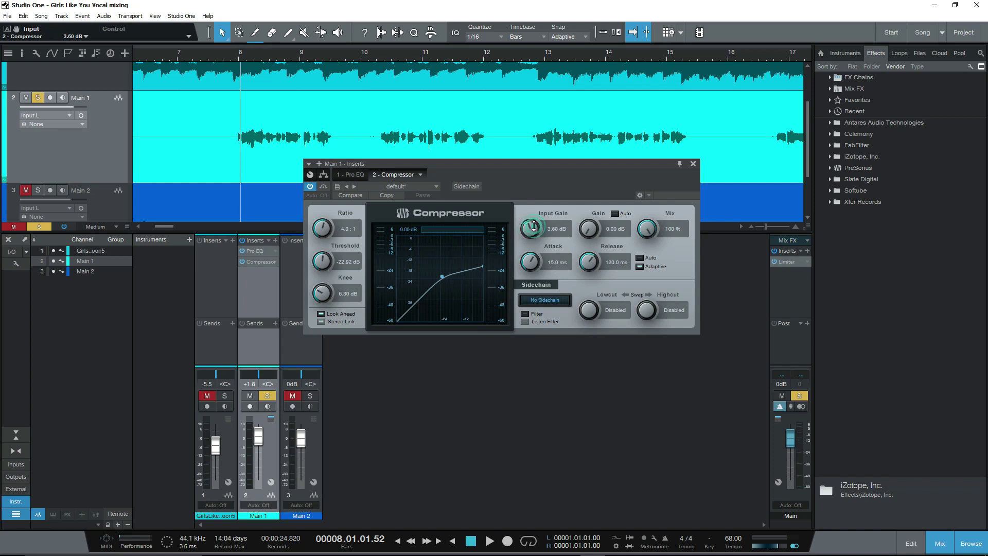
{"action": "key", "text": "space"}
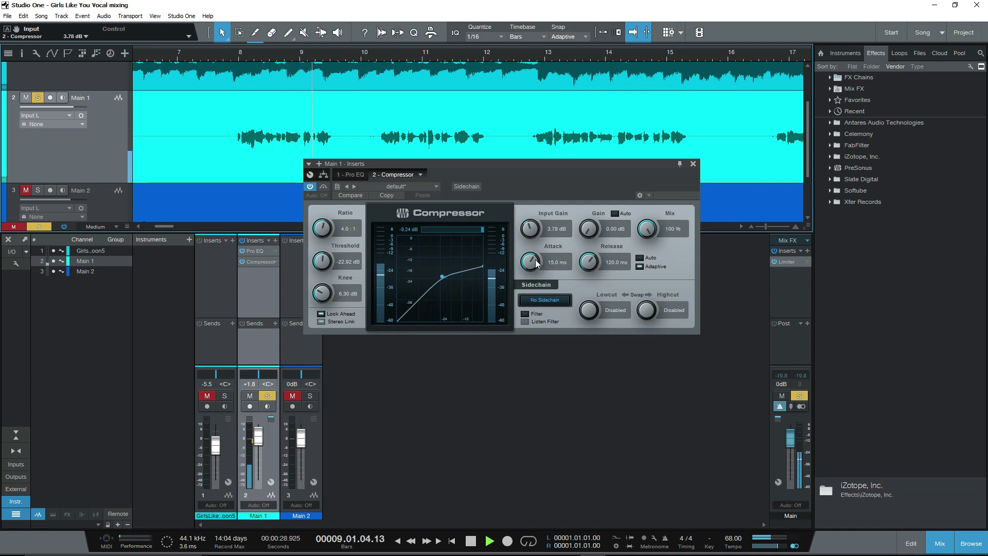
{"action": "key", "text": "space"}
Step: Set the compressor's attack to 25.7 ms and its release to 9.77 ms
{"action": "left_click_drag", "start_coordinate": [594, 261], "coordinate": [594, 288]}
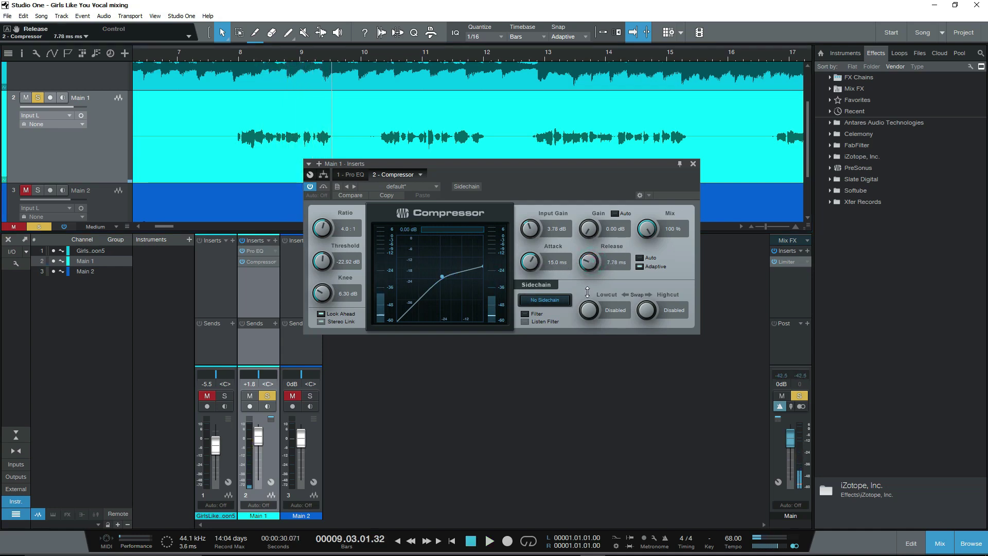
{"action": "left_click_drag", "start_coordinate": [532, 264], "coordinate": [533, 258]}
{"action": "left_click_drag", "start_coordinate": [594, 266], "coordinate": [592, 263]}
Step: Raise the compressor's output gain to 8.40 dB, play the vocal and close the compressor
{"action": "mouse_move", "coordinate": [589, 229]}
{"action": "left_mouse_down"}
{"action": "mouse_move", "coordinate": [590, 206]}
{"action": "mouse_move", "coordinate": [592, 229]}
{"action": "left_mouse_up"}
{"action": "key", "text": "space"}
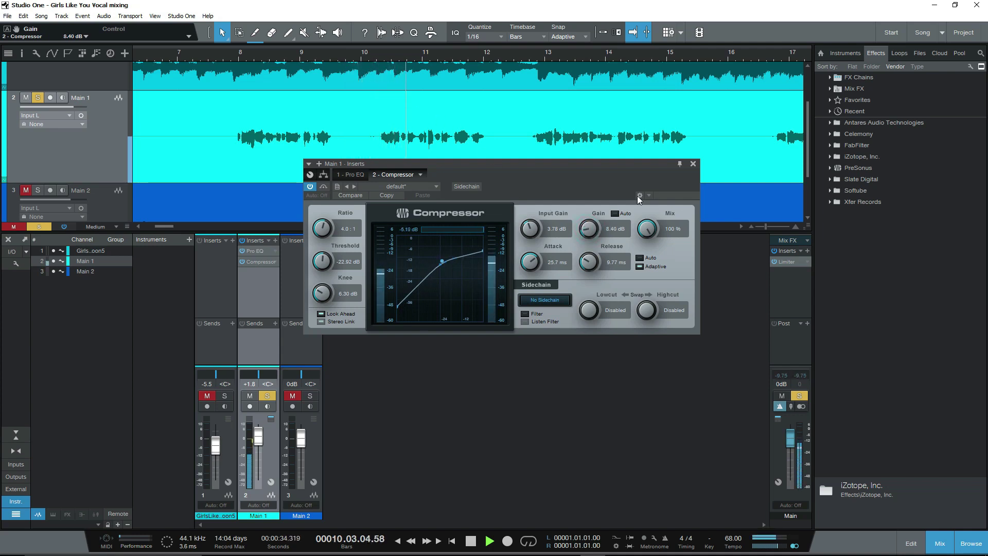
{"action": "left_click", "coordinate": [693, 163]}
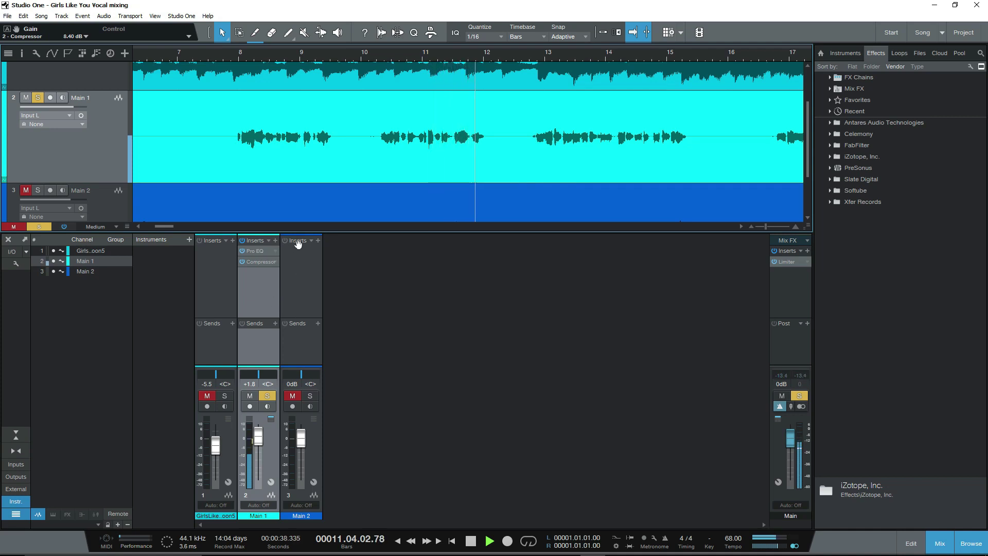
Step: Play the vocal from bar 8, bypass both Pro EQ and Compressor on Main 1, and replay the same passage
{"action": "left_click", "coordinate": [236, 58]}
{"action": "left_click", "coordinate": [242, 251]}
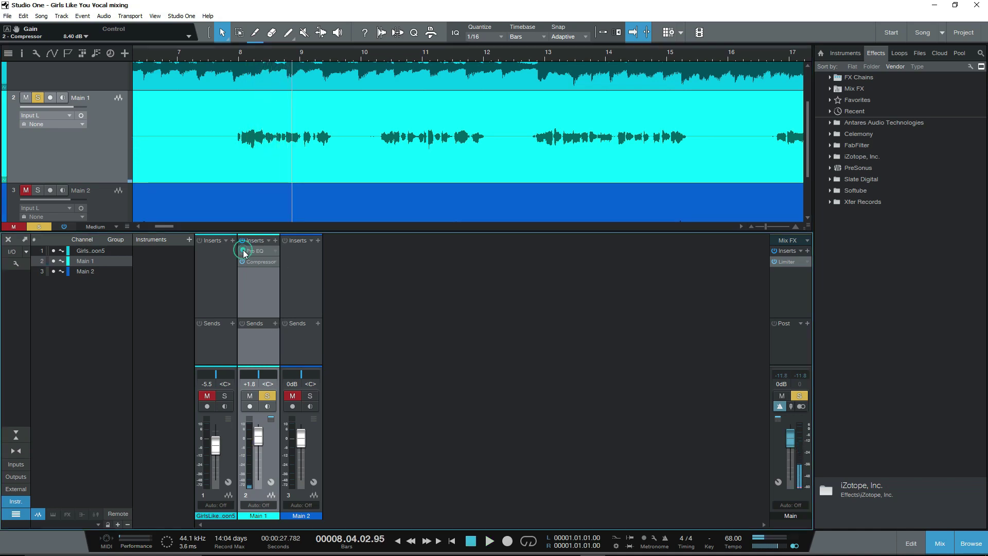
{"action": "left_click", "coordinate": [242, 261]}
{"action": "left_click", "coordinate": [234, 54]}
{"action": "key", "text": "space"}
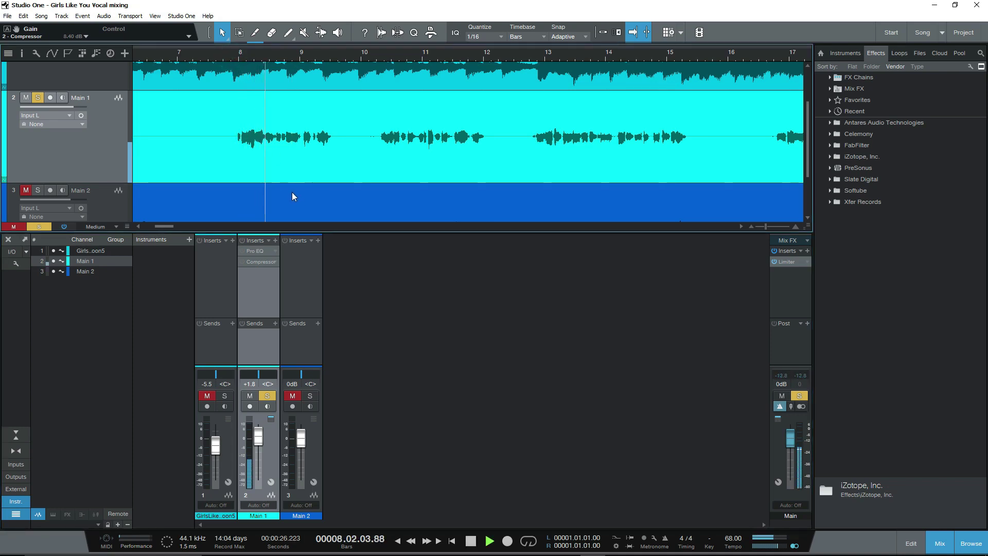
Step: Re-enable Pro EQ on Main 1 and replay the vocal from bar 8 for comparison
{"action": "left_click", "coordinate": [243, 250]}
{"action": "key", "text": "space"}
{"action": "left_click", "coordinate": [234, 55]}
{"action": "key", "text": "space"}
Step: Reopen Pro EQ on Main 1 and boost the LMF band by 16.71 dB at 5.40 kHz with a Q of 2.20
{"action": "left_click", "coordinate": [259, 251]}
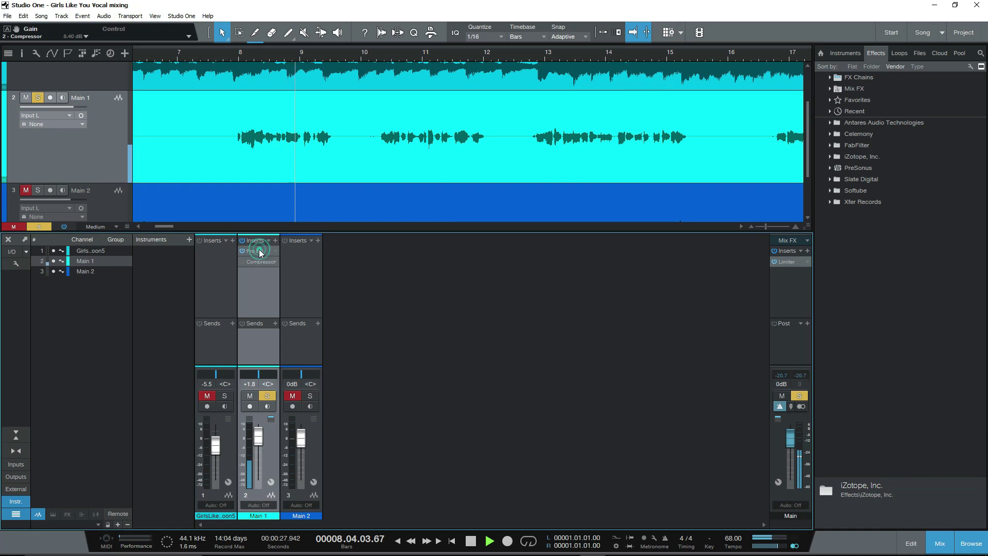
{"action": "left_click", "coordinate": [258, 250]}
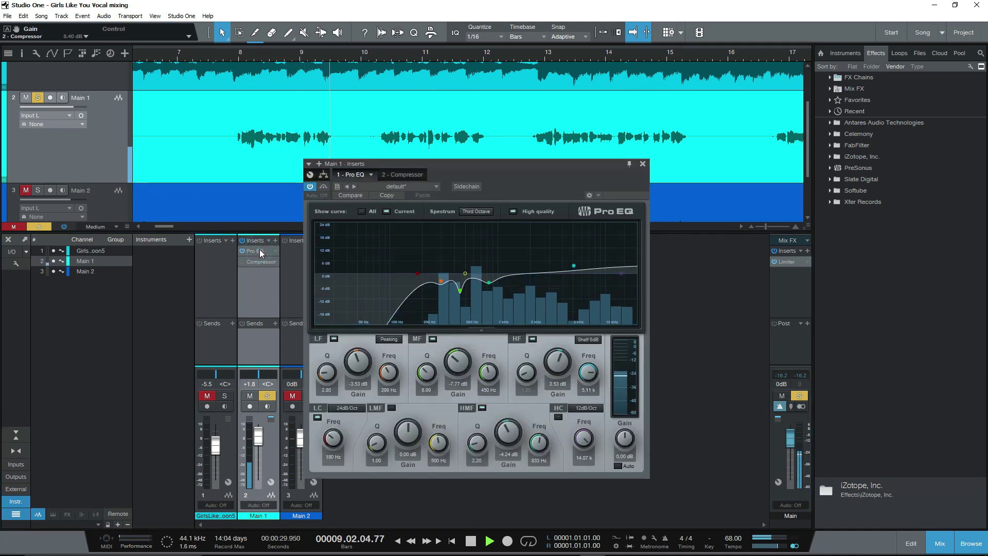
{"action": "left_click", "coordinate": [259, 250]}
{"action": "key", "text": "space"}
{"action": "left_click", "coordinate": [258, 251]}
{"action": "left_click", "coordinate": [258, 251]}
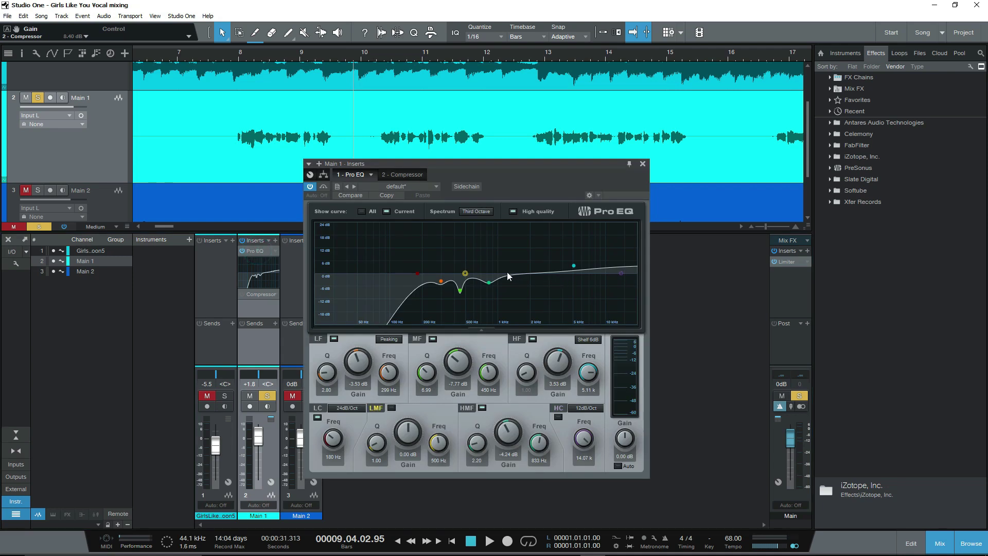
{"action": "left_click_drag", "start_coordinate": [465, 276], "coordinate": [578, 241]}
{"action": "scroll", "coordinate": [577, 238], "scroll_direction": "up", "scroll_amount": 5}
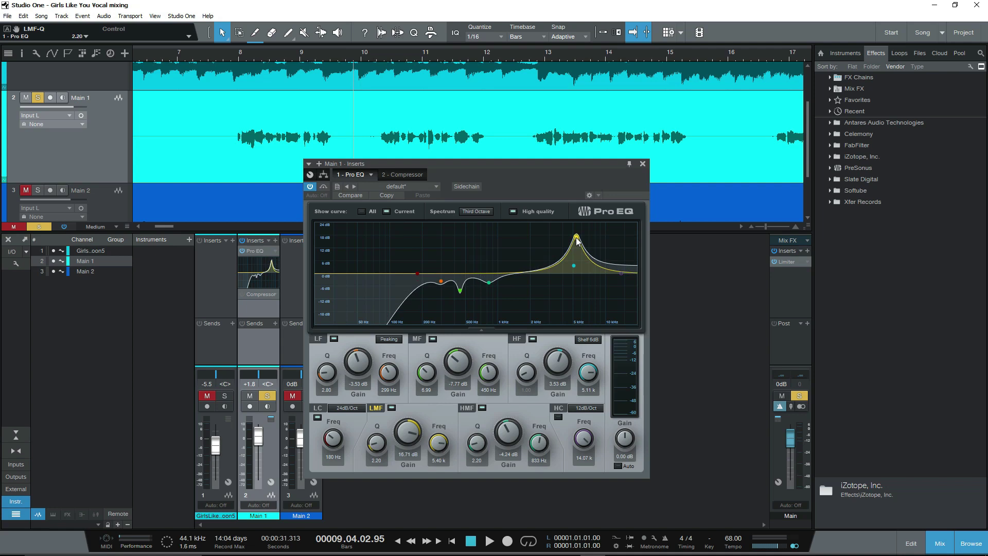
Step: Replay from bar 8, sweep the LMF band into a -6.12 dB cut at 3.15 kHz with a Q of 3.10, and close Pro EQ
{"action": "left_click", "coordinate": [233, 57]}
{"action": "key", "text": "space"}
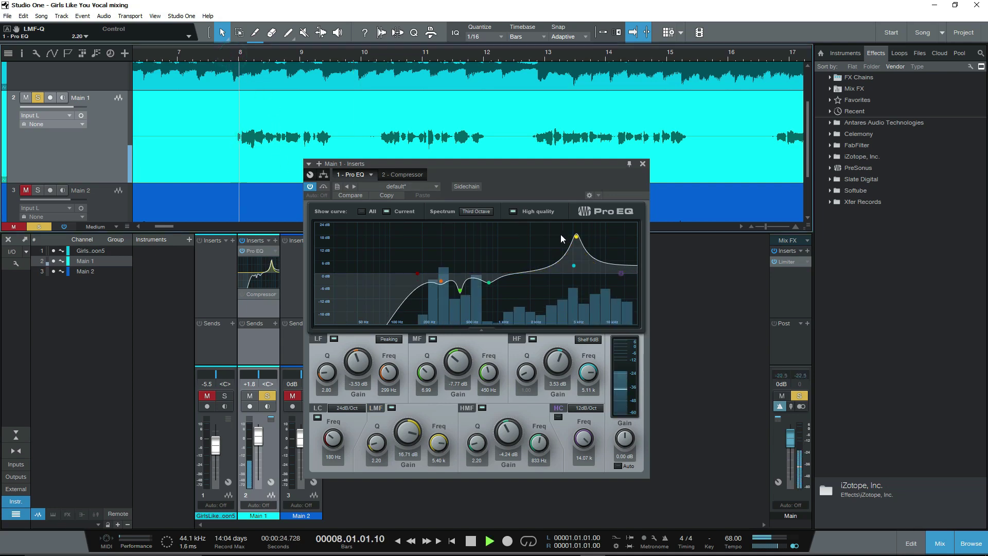
{"action": "left_click_drag", "start_coordinate": [576, 236], "coordinate": [552, 287]}
{"action": "scroll", "coordinate": [552, 288], "scroll_direction": "down", "scroll_amount": 3}
{"action": "scroll", "coordinate": [552, 290], "scroll_direction": "up", "scroll_amount": 5}
{"action": "key", "text": "space"}
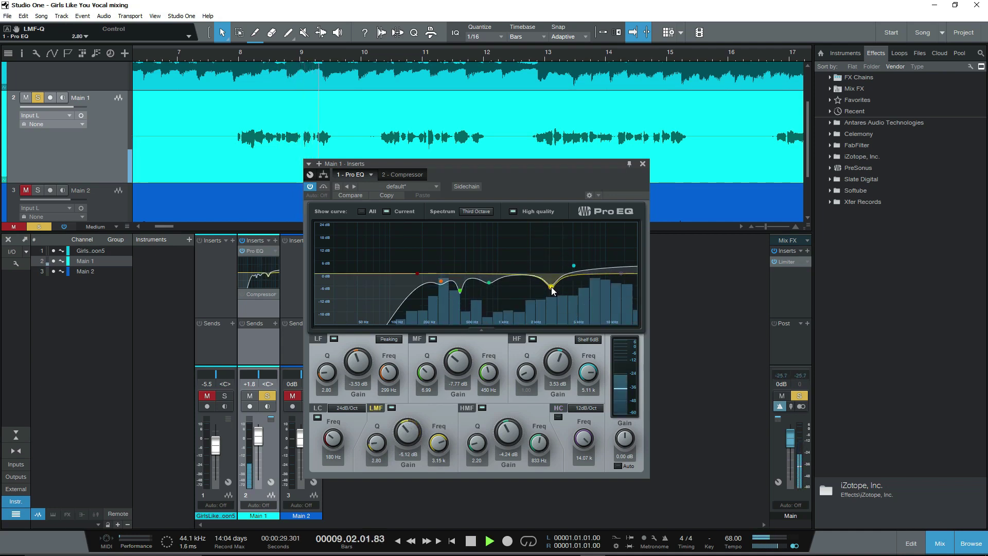
{"action": "left_click", "coordinate": [642, 164]}
{"action": "key", "text": "space"}
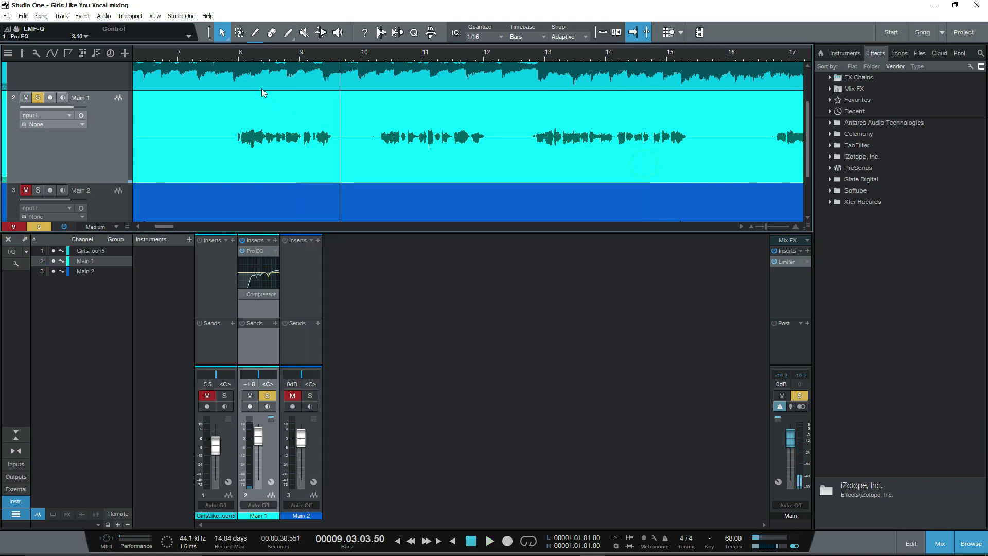
Step: Replay the vocal from bar 8, stop playback and bypass Pro EQ on Main 1 for comparison
{"action": "left_click", "coordinate": [234, 61]}
{"action": "key", "text": "space"}
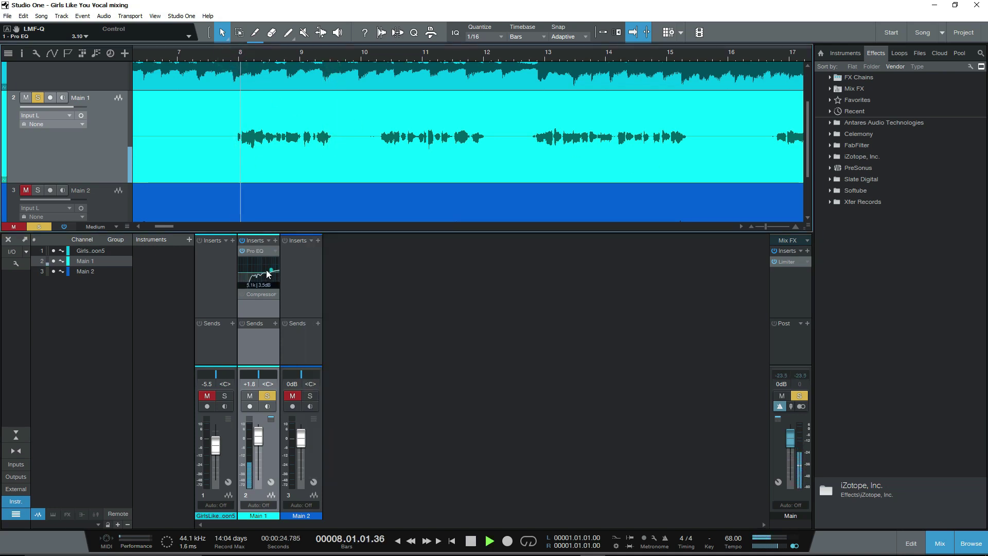
{"action": "key", "text": "space"}
{"action": "left_click", "coordinate": [242, 252]}
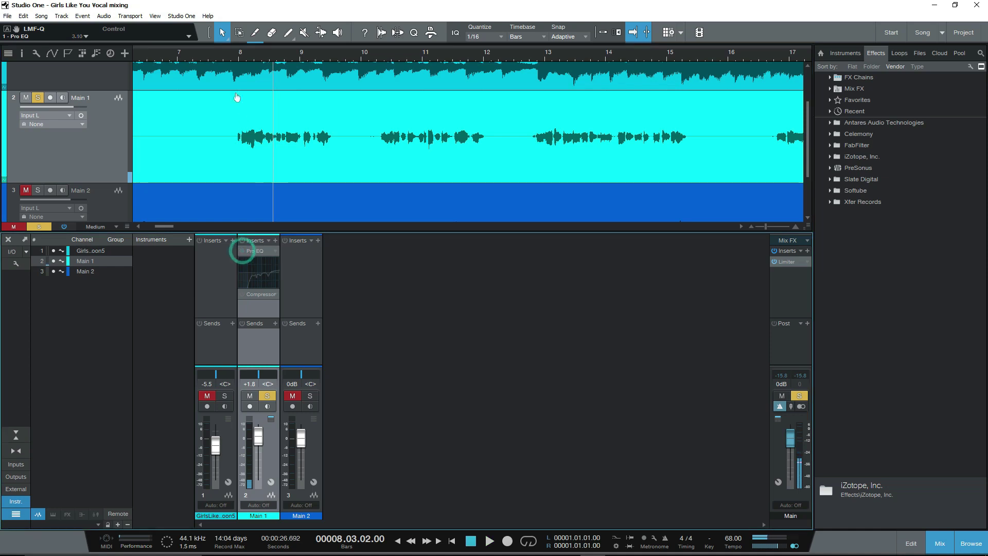
Step: Play the Main 1 vocal from bar 8 with its inserts bypassed, stop, and return to just before bar 8
{"action": "left_click", "coordinate": [234, 57]}
{"action": "key", "text": "space"}
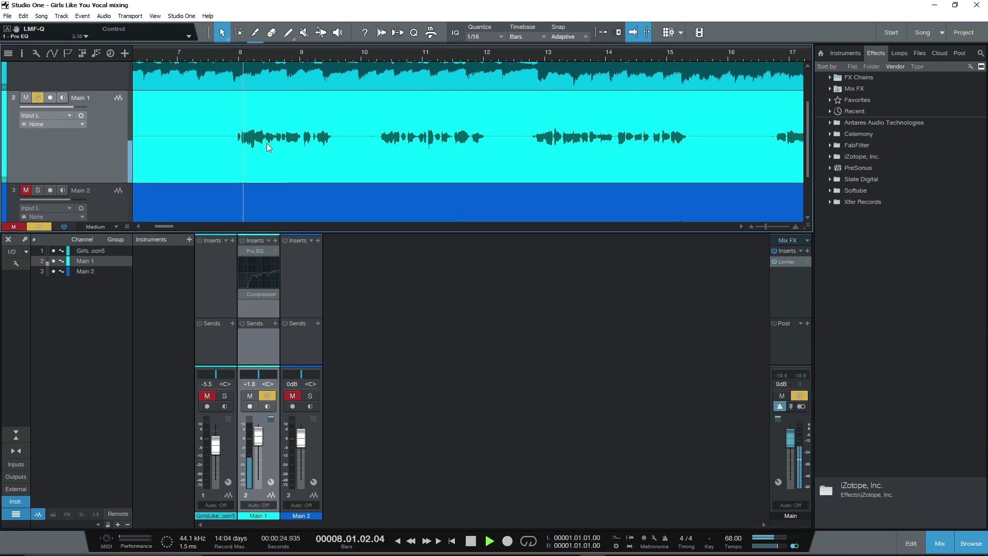
{"action": "key", "text": "space"}
{"action": "left_click", "coordinate": [234, 57]}
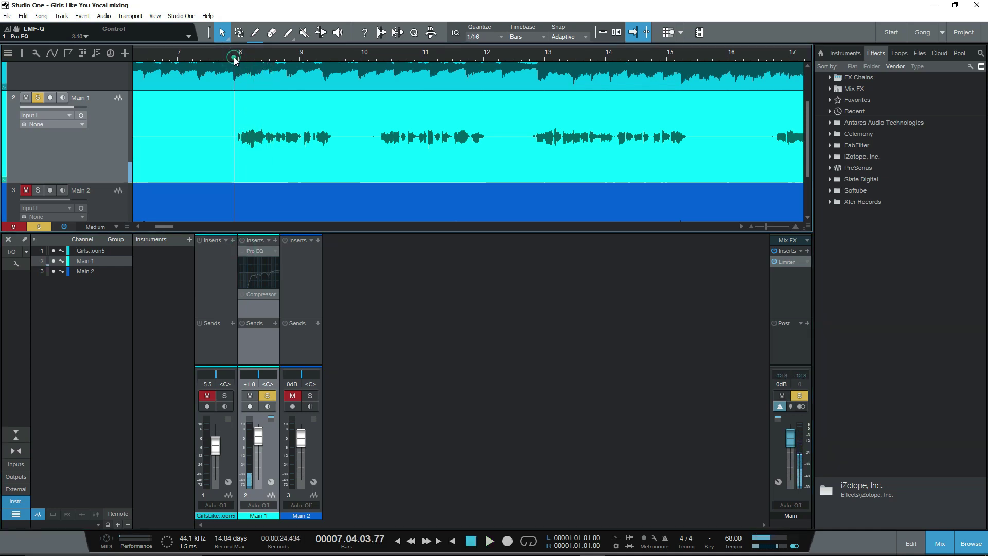
Step: Re-enable Pro EQ and then the Compressor on Main 1, replaying the vocal after each one
{"action": "left_click", "coordinate": [242, 251]}
{"action": "key", "text": "space"}
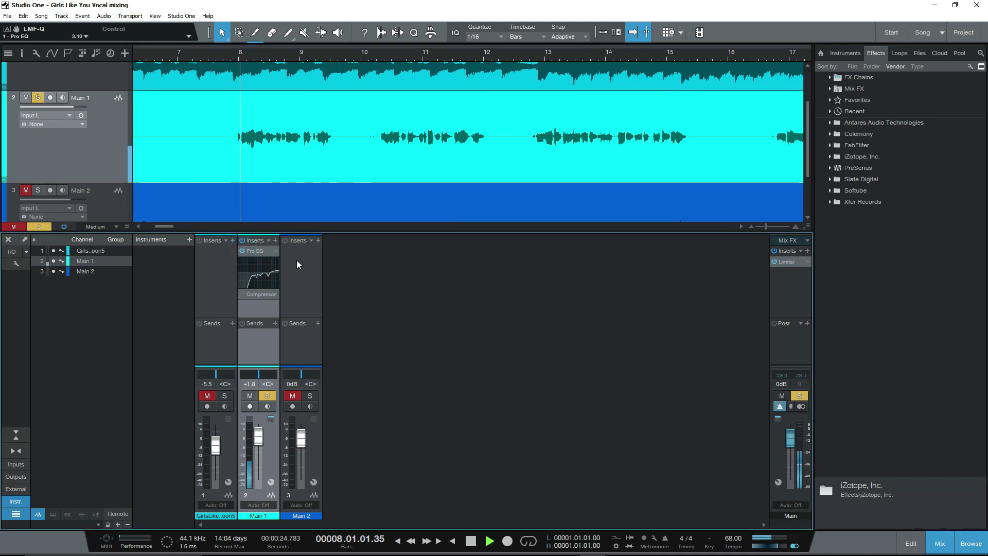
{"action": "key", "text": "space"}
{"action": "left_click", "coordinate": [242, 294]}
{"action": "key", "text": "space"}
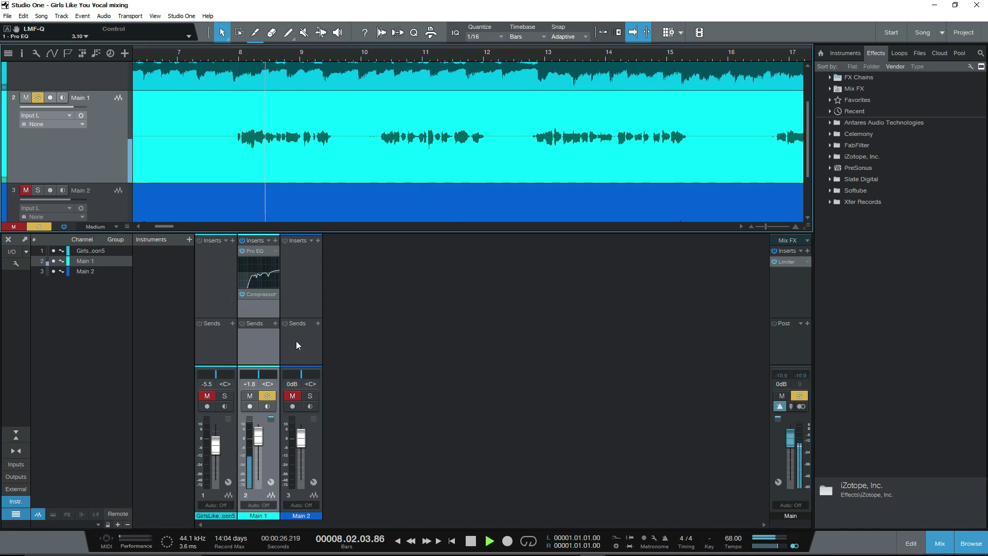
Step: Review the Pro EQ settings on Main 1 during playback, close the plug-in and stop playback
{"action": "left_click", "coordinate": [257, 253]}
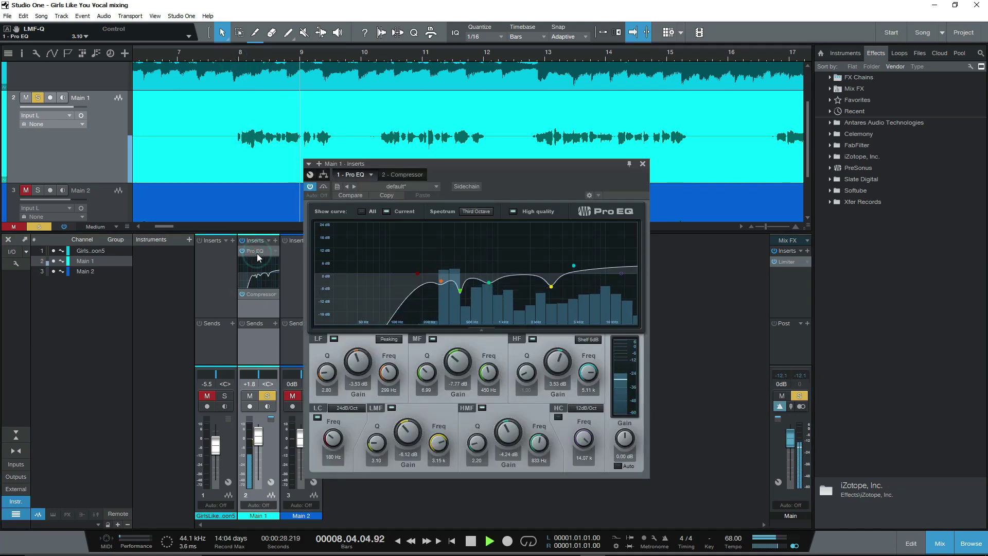
{"action": "left_click", "coordinate": [641, 164]}
{"action": "key", "text": "space"}
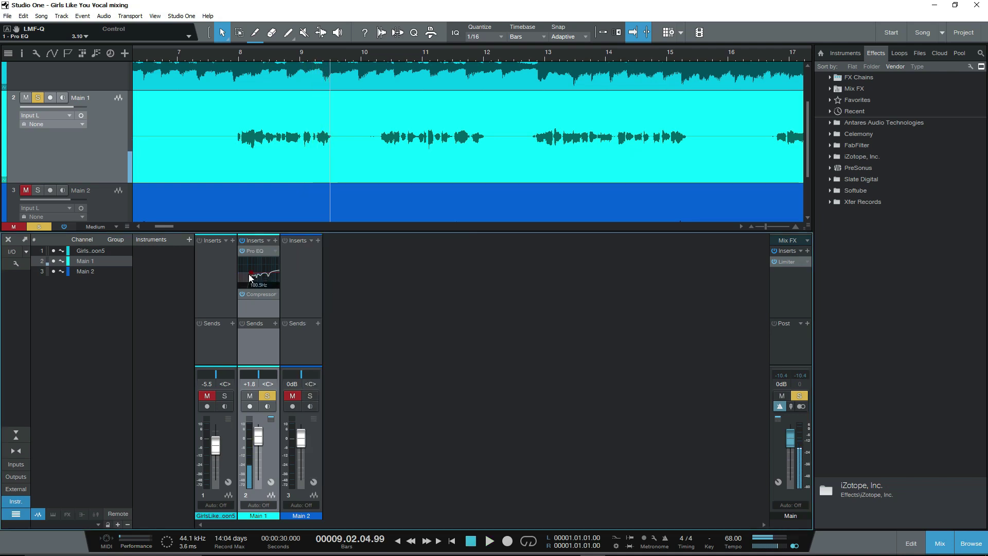
Step: Add the PreSonus Analog Delay to the Main 1 inserts
{"action": "left_click", "coordinate": [275, 241]}
{"action": "scroll", "coordinate": [375, 455], "scroll_direction": "down", "scroll_amount": 5}
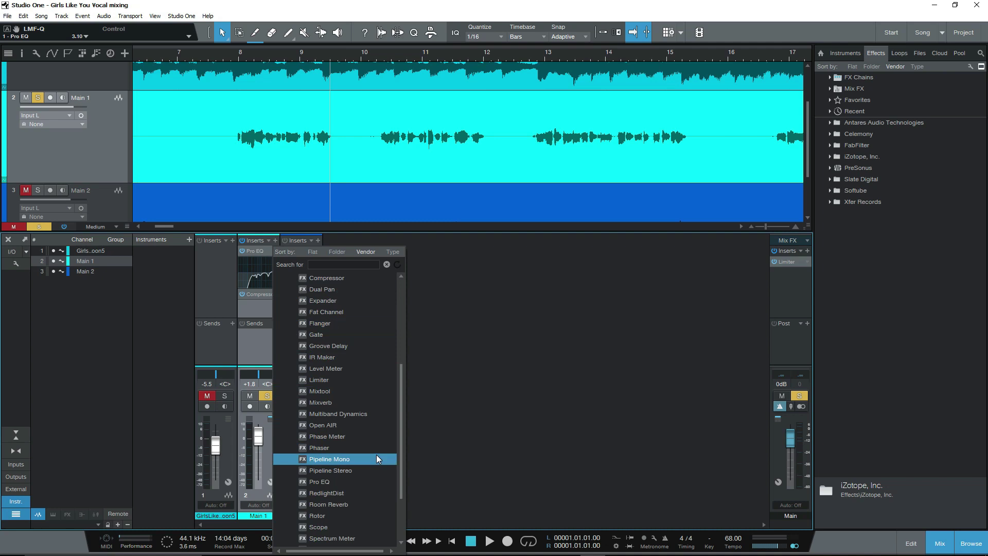
{"action": "scroll", "coordinate": [354, 397], "scroll_direction": "up", "scroll_amount": 5}
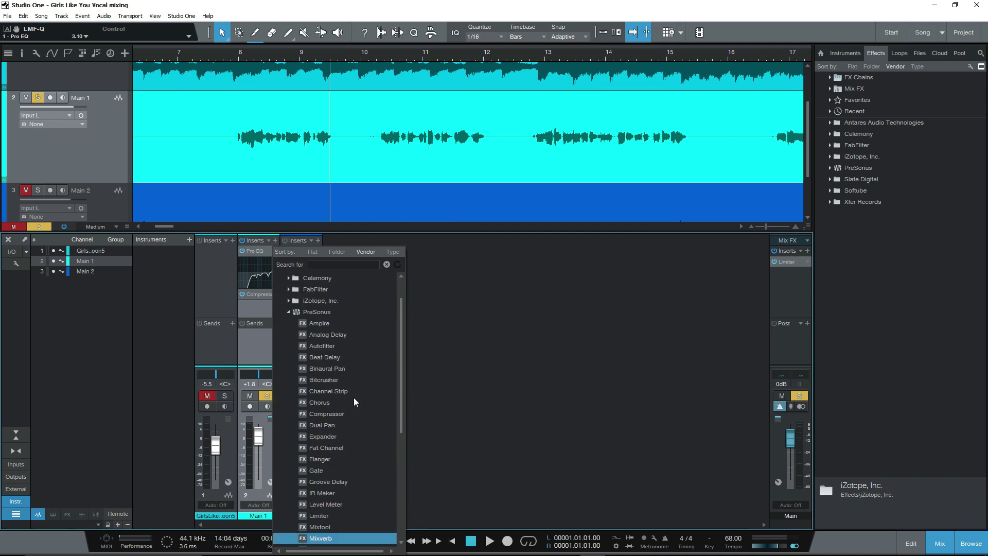
{"action": "left_click", "coordinate": [331, 334]}
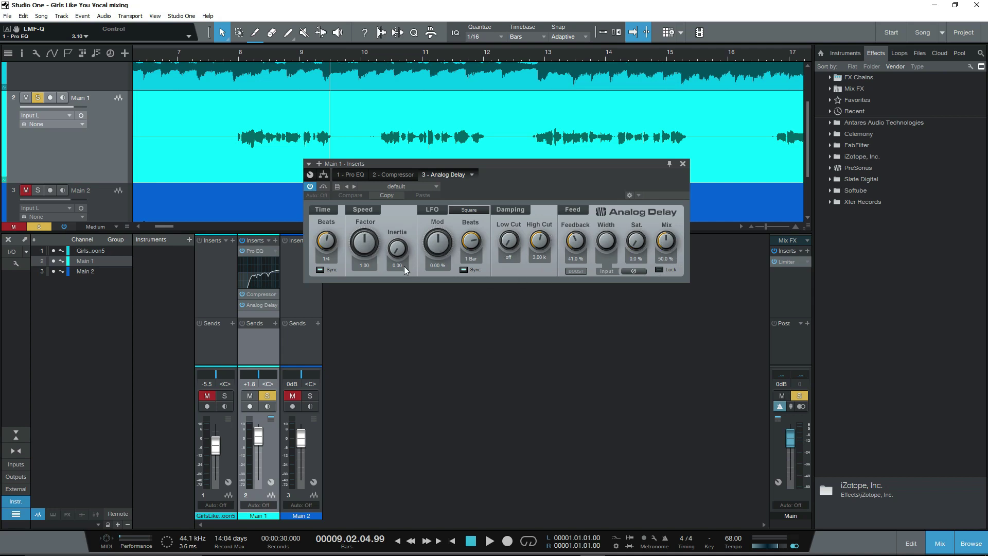
Step: Lower the Analog Delay mix to 0%, play the vocal from bar 8 and raise the mix to 10%
{"action": "left_click_drag", "start_coordinate": [666, 241], "coordinate": [666, 273]}
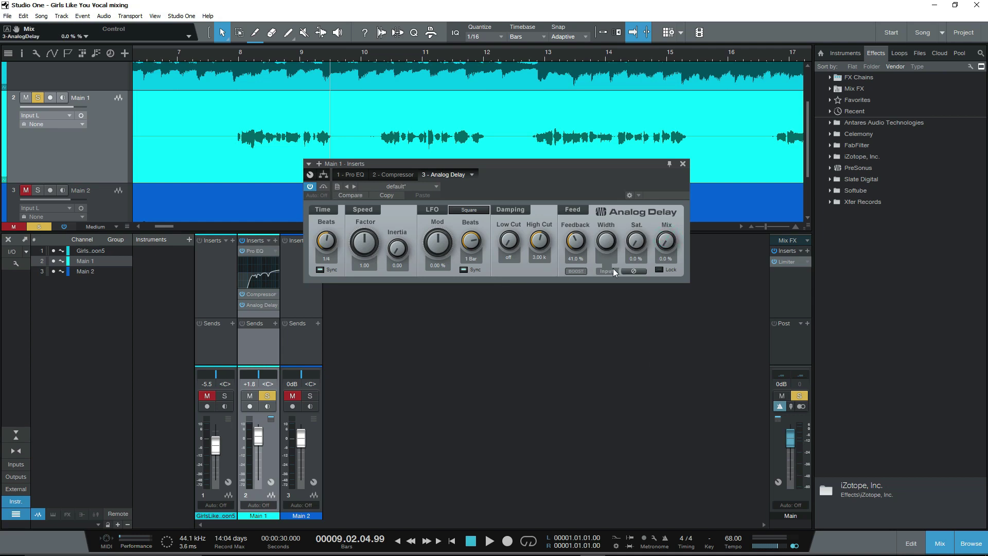
{"action": "left_click", "coordinate": [230, 70]}
{"action": "key", "text": "space"}
{"action": "scroll", "coordinate": [671, 243], "scroll_direction": "up", "scroll_amount": 3}
{"action": "scroll", "coordinate": [671, 243], "scroll_direction": "up", "scroll_amount": 7}
{"action": "key", "text": "space"}
Step: Replay the vocal from bar 8 and reduce the Analog Delay mix to 7%
{"action": "left_click", "coordinate": [246, 63]}
{"action": "left_click", "coordinate": [244, 61]}
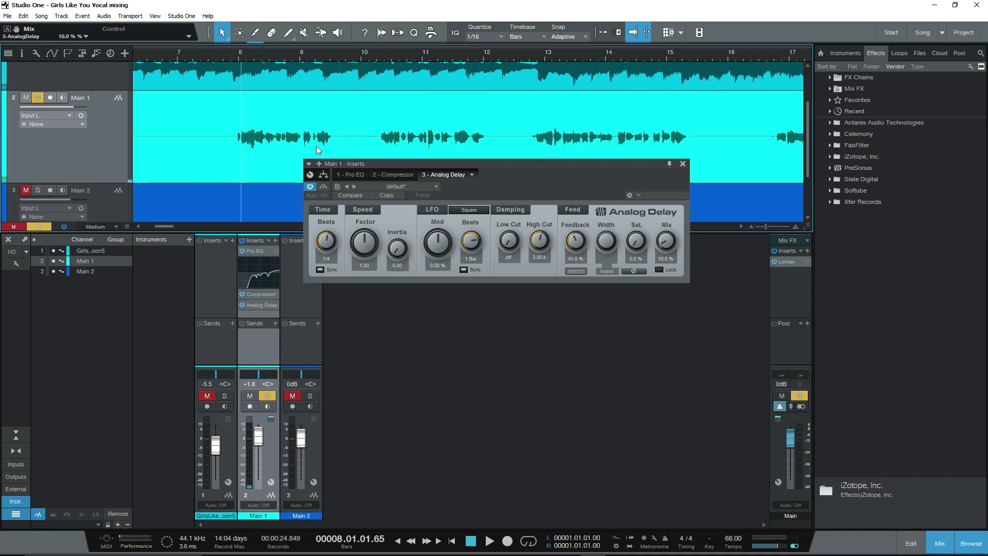
{"action": "key", "text": "space"}
{"action": "key", "text": "space"}
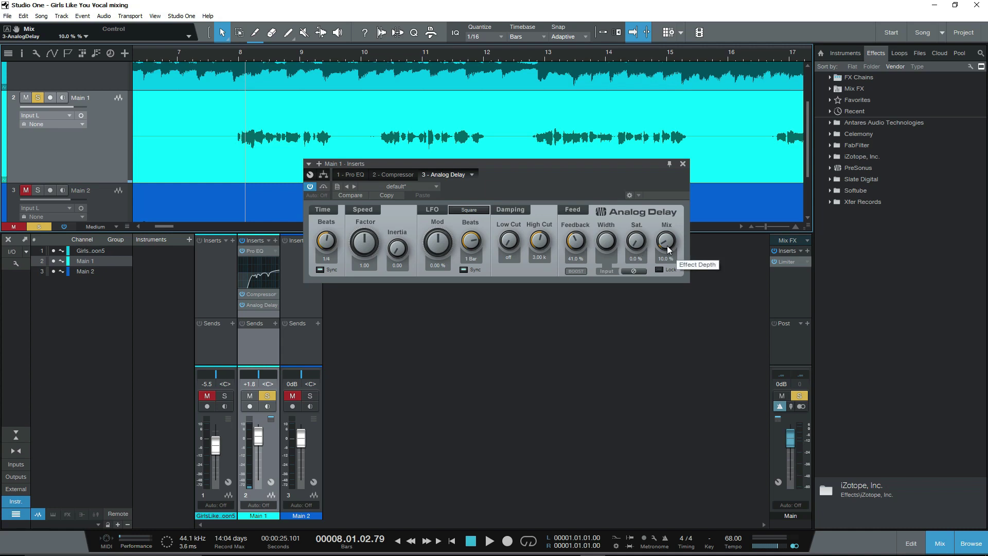
{"action": "scroll", "coordinate": [669, 249], "scroll_direction": "down", "scroll_amount": 1}
{"action": "key", "text": "space"}
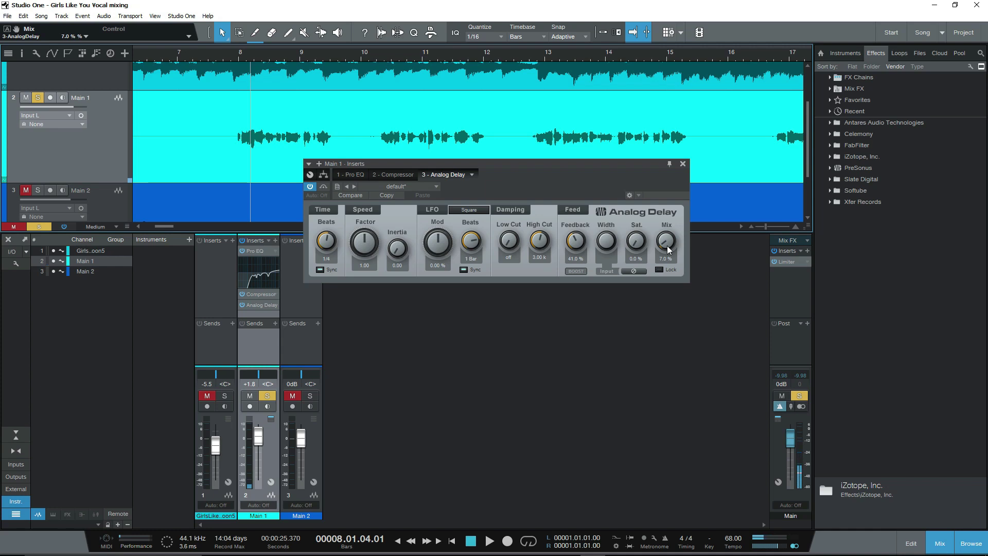
Step: Close Analog Delay, unsolo Main 1 and play the vocal with the instrumental from just before bar 8
{"action": "left_click", "coordinate": [683, 164]}
{"action": "left_click", "coordinate": [236, 61]}
{"action": "key", "text": "s"}
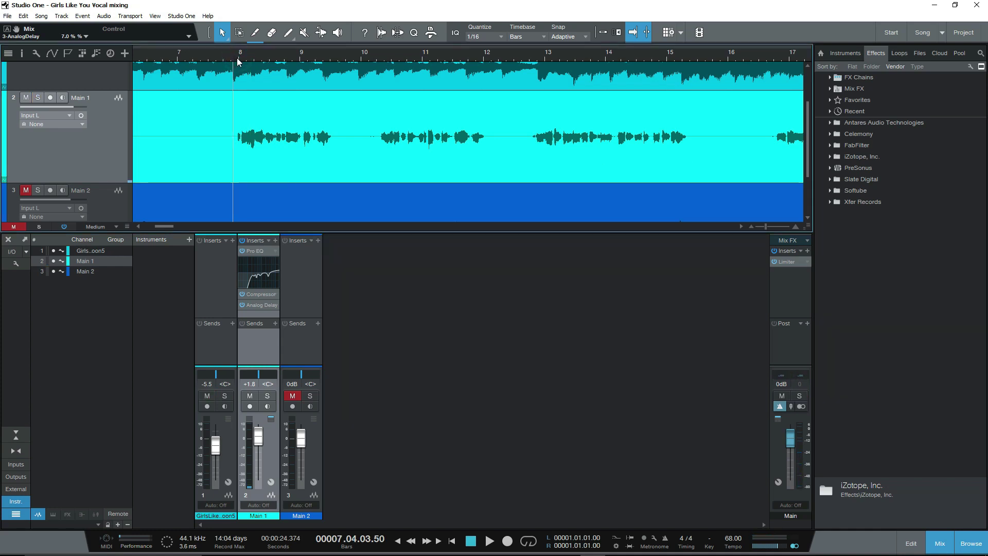
{"action": "left_click", "coordinate": [236, 61]}
{"action": "key", "text": "space"}
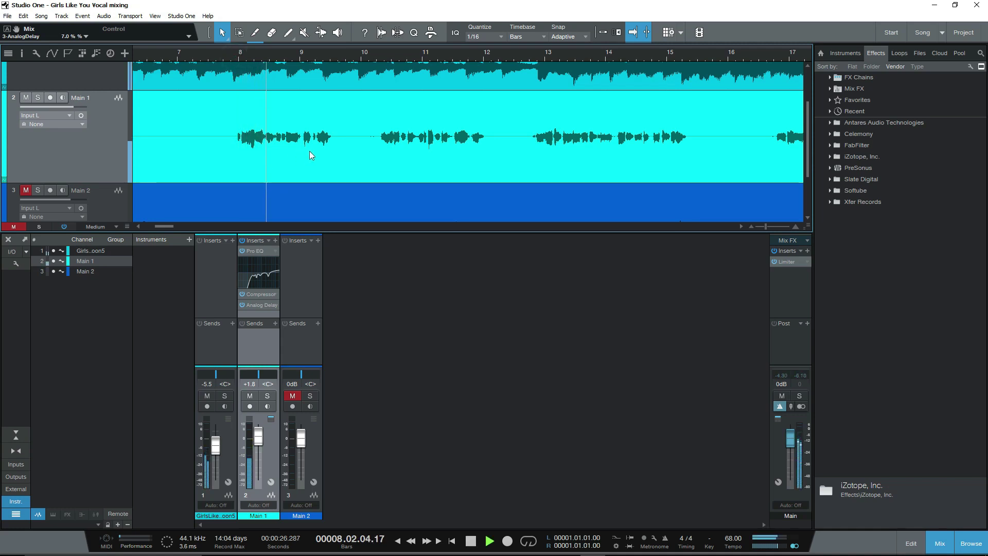
Step: Replay the mix from about bar 3 and look over the vocal phrases along the tracks
{"action": "key", "text": "w"}
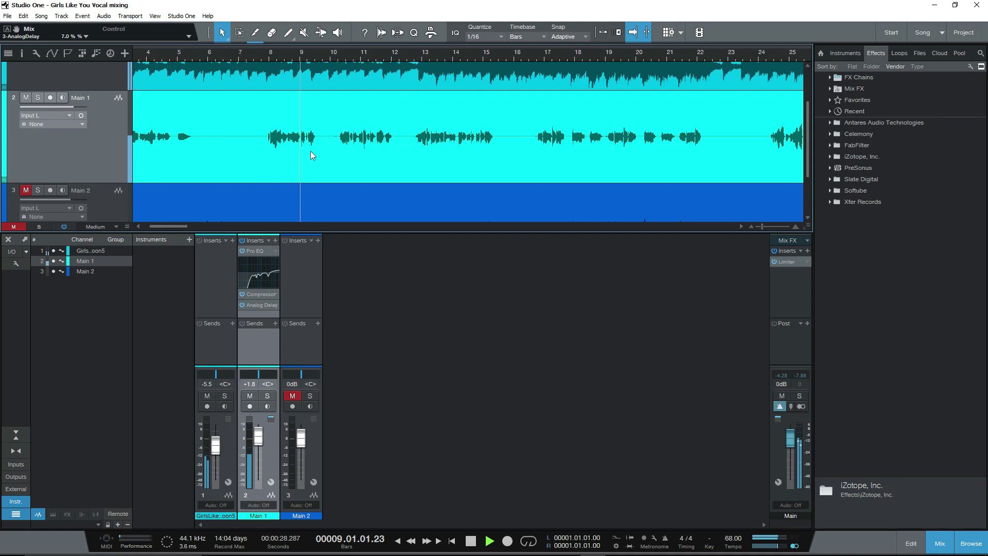
{"action": "key", "text": "w"}
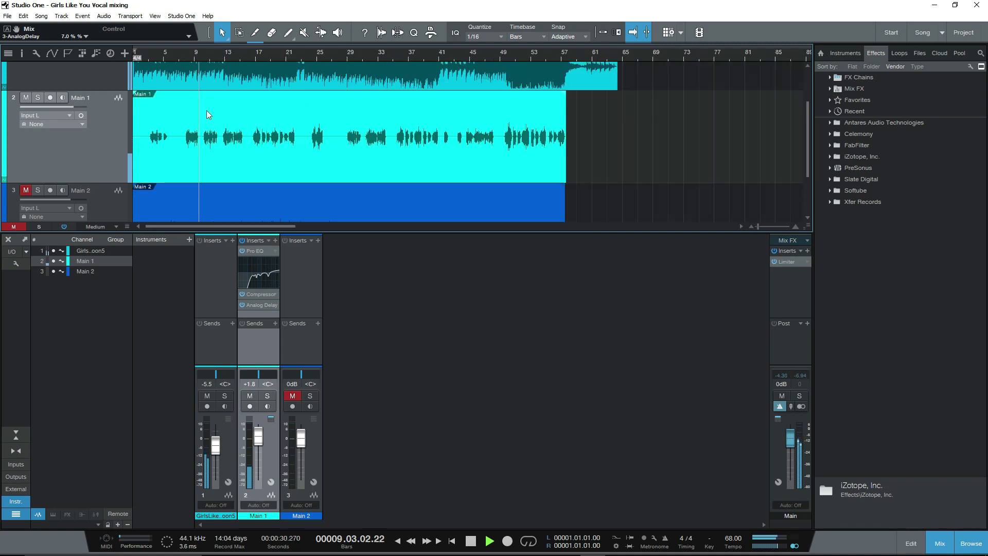
{"action": "left_click", "coordinate": [150, 57]}
{"action": "key", "text": "e"}
{"action": "key", "text": "e"}
{"action": "key", "text": "e"}
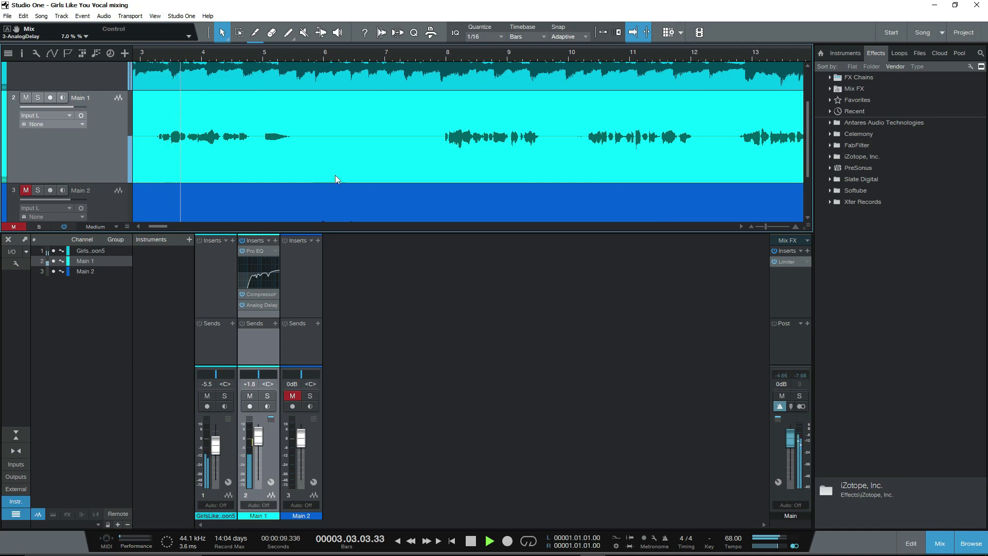
{"action": "scroll", "coordinate": [333, 170], "scroll_direction": "down", "scroll_amount": 3}
{"action": "key", "text": "w"}
{"action": "key", "text": "w"}
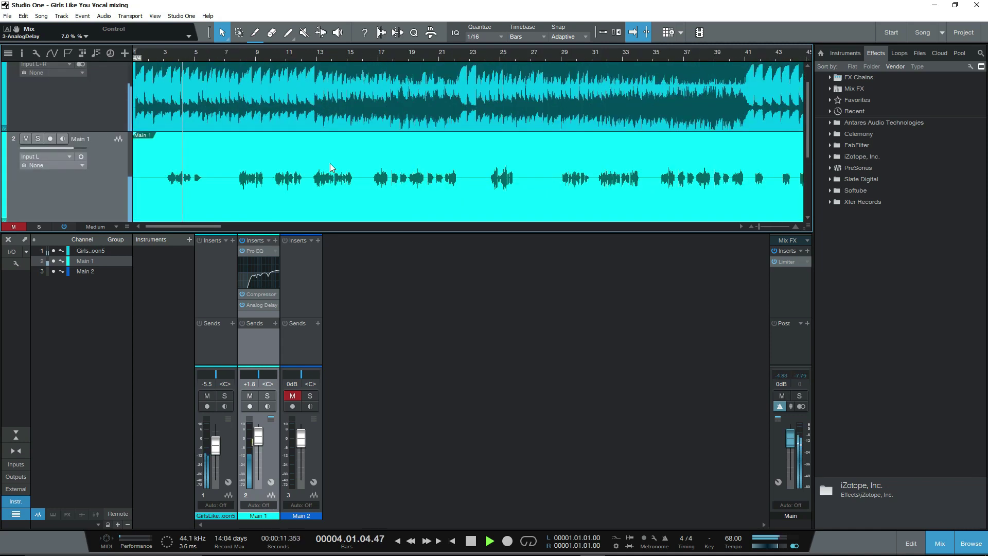
{"action": "scroll", "coordinate": [329, 163], "scroll_direction": "down", "scroll_amount": 3}
{"action": "scroll", "coordinate": [330, 164], "scroll_direction": "up", "scroll_amount": 3}
{"action": "key", "text": "e"}
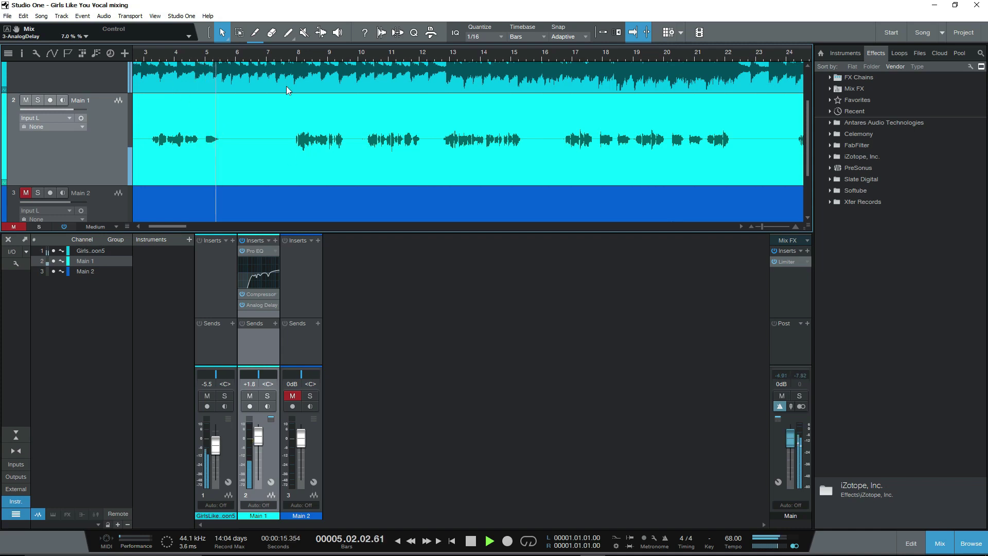
Step: Play the mix from bar 8, check the Main 2 phrases, and view the Pro EQ settings on Main 1
{"action": "left_click", "coordinate": [294, 55]}
{"action": "scroll", "coordinate": [338, 149], "scroll_direction": "down", "scroll_amount": 3}
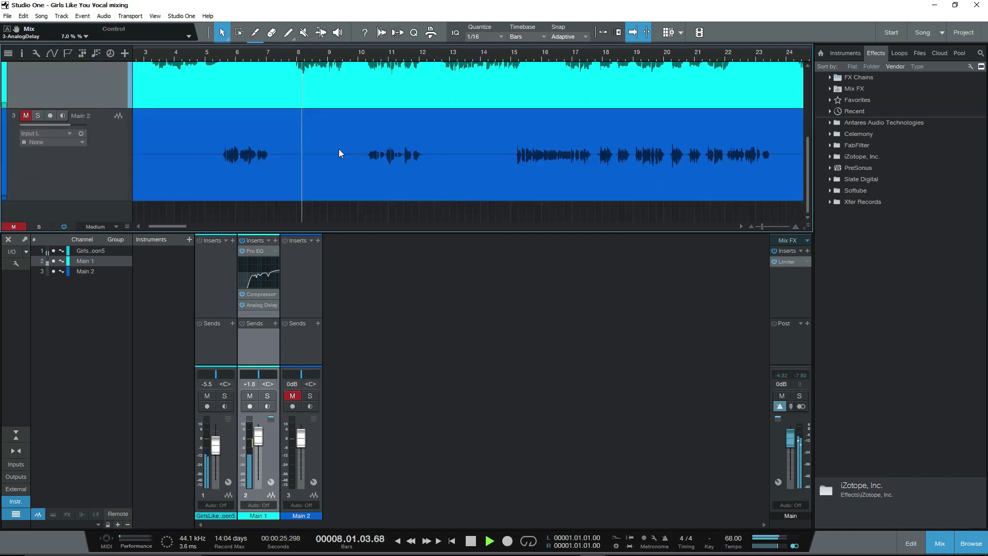
{"action": "scroll", "coordinate": [339, 153], "scroll_direction": "up", "scroll_amount": 1}
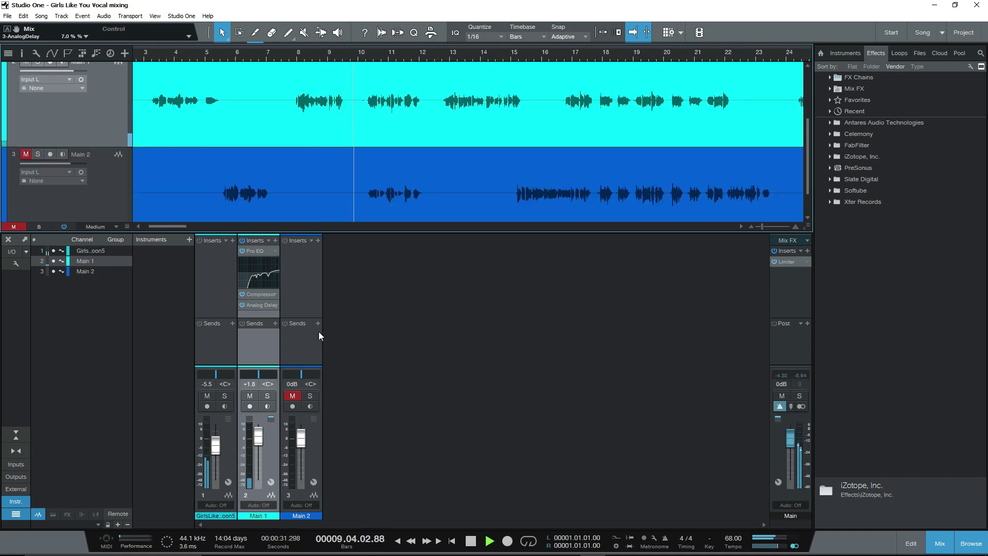
{"action": "left_click", "coordinate": [261, 252]}
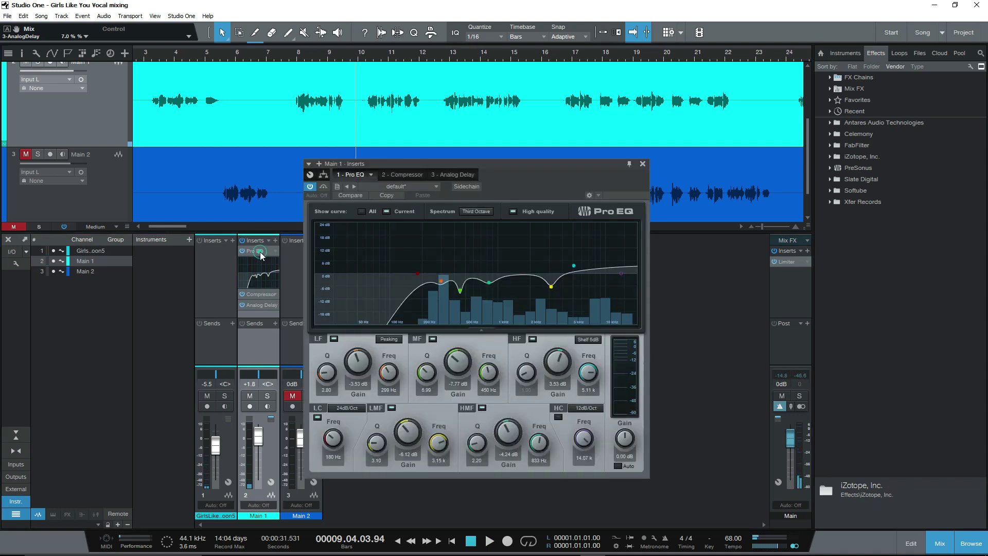
{"action": "left_click", "coordinate": [642, 164]}
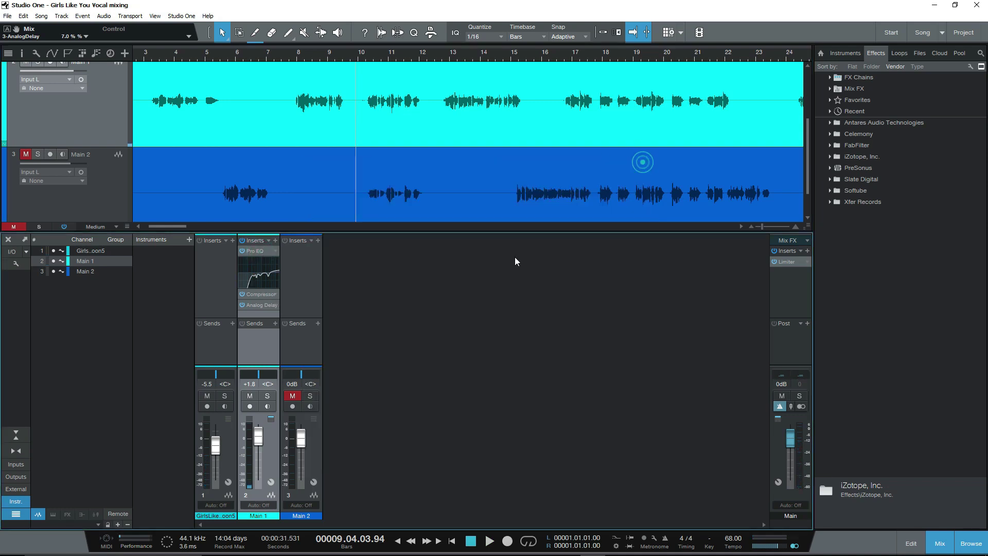
Step: Add Room Reverb to the Main 1 inserts and load its Vox - Ballade preset
{"action": "left_click", "coordinate": [275, 241]}
{"action": "scroll", "coordinate": [345, 391], "scroll_direction": "down", "scroll_amount": 10}
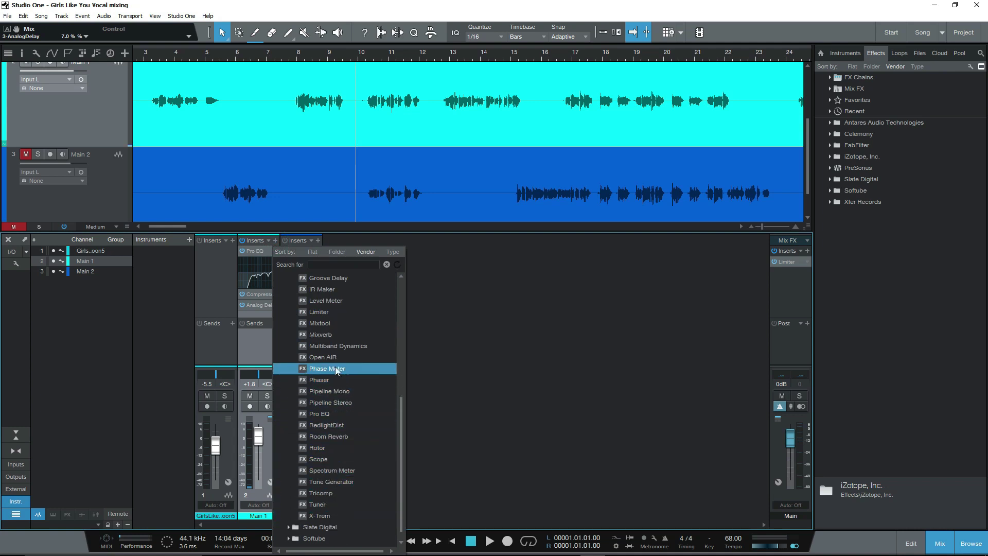
{"action": "left_click", "coordinate": [344, 437]}
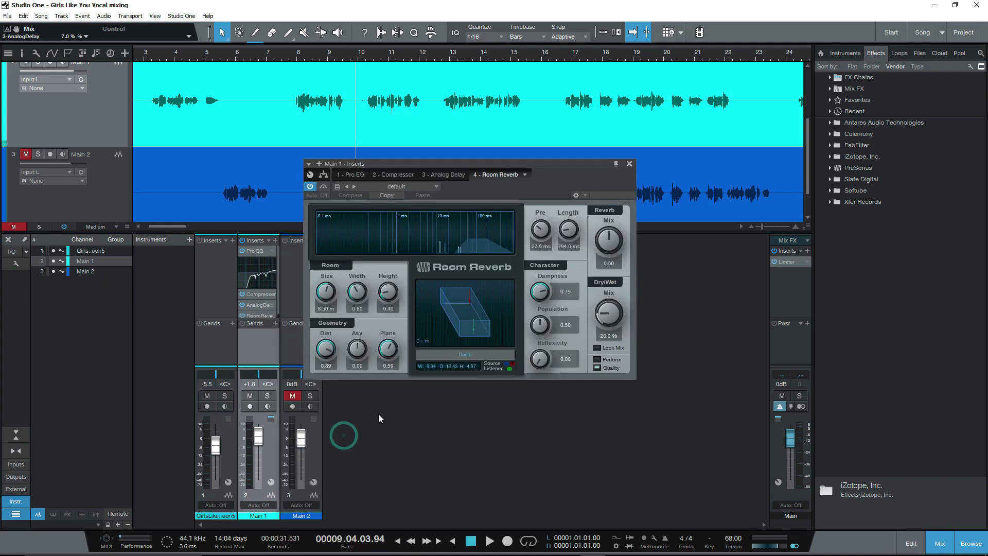
{"action": "left_click", "coordinate": [409, 185]}
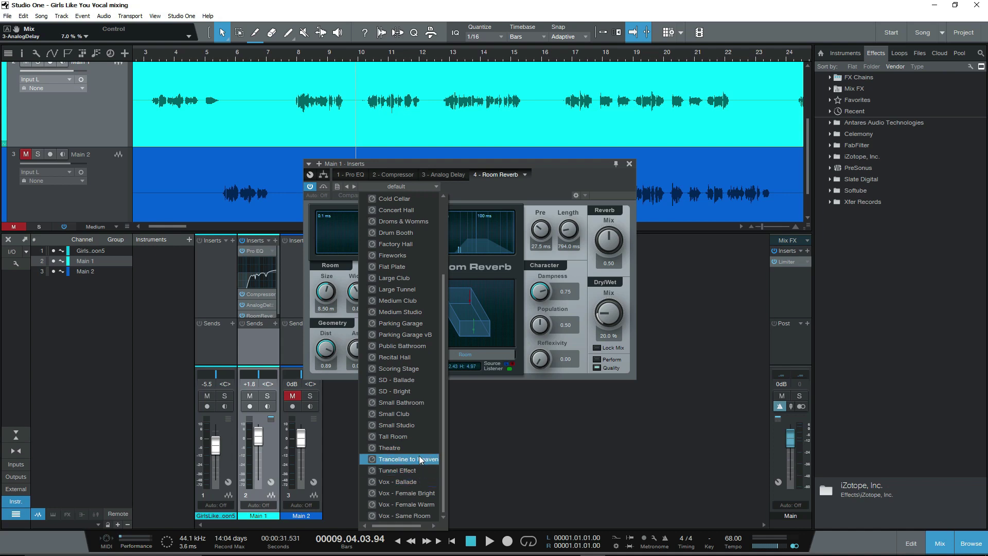
{"action": "left_click", "coordinate": [418, 482]}
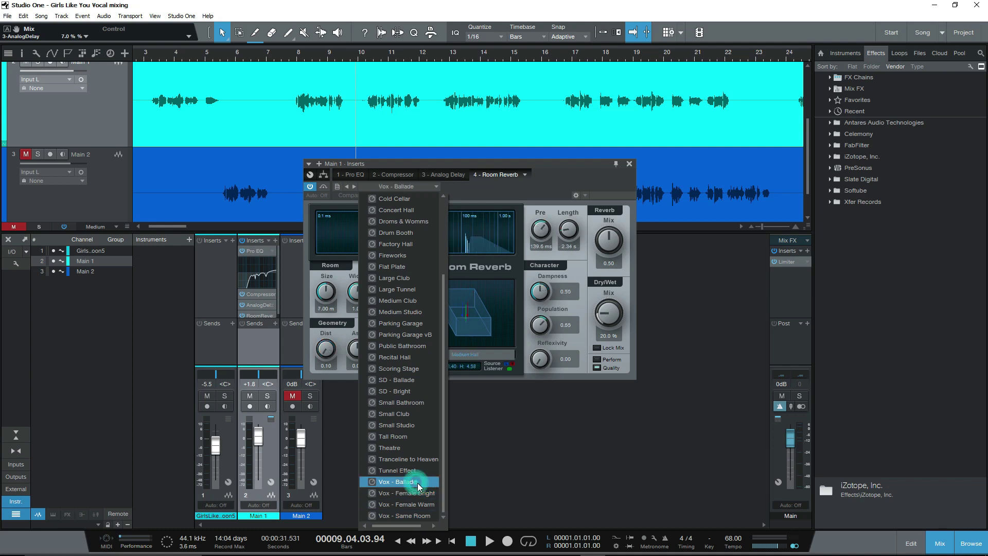
{"action": "left_click", "coordinate": [571, 167]}
Step: Play the mix from bar 8 to hear the reverb and close Room Reverb
{"action": "left_click", "coordinate": [294, 49]}
{"action": "key", "text": "space"}
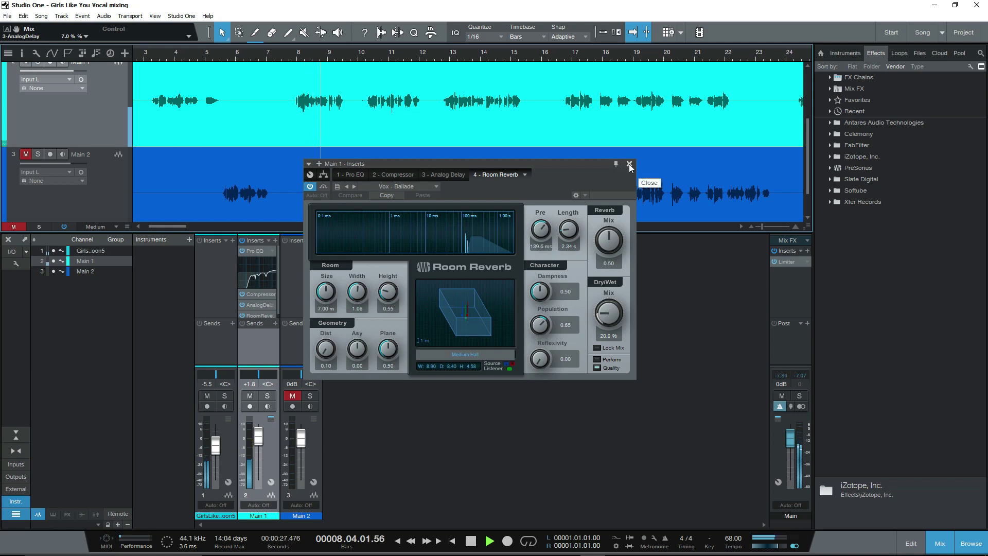
{"action": "left_click", "coordinate": [630, 165]}
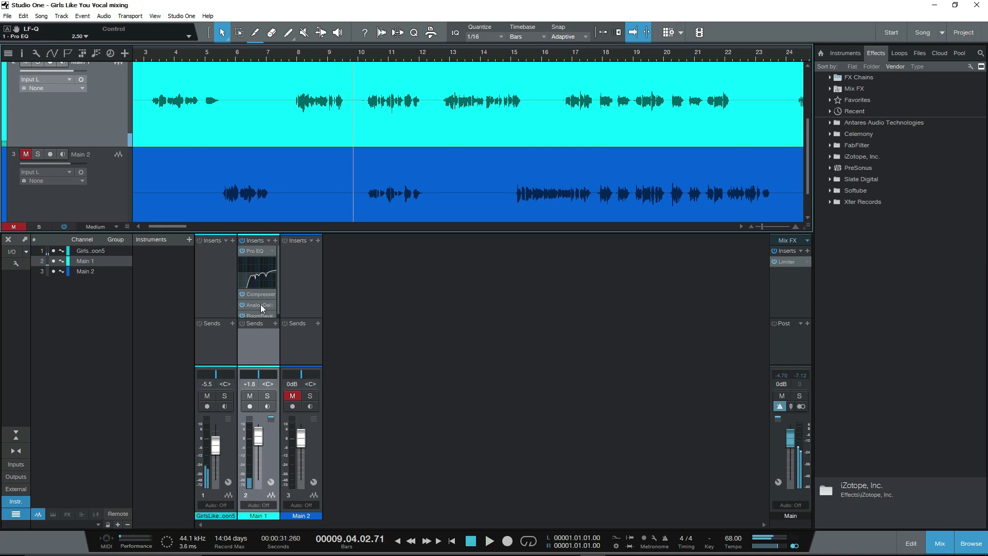
Step: Lower the Analog Delay mix on Main 1 to 6%, close the plug-in and replay from about bar 3
{"action": "left_click", "coordinate": [257, 303]}
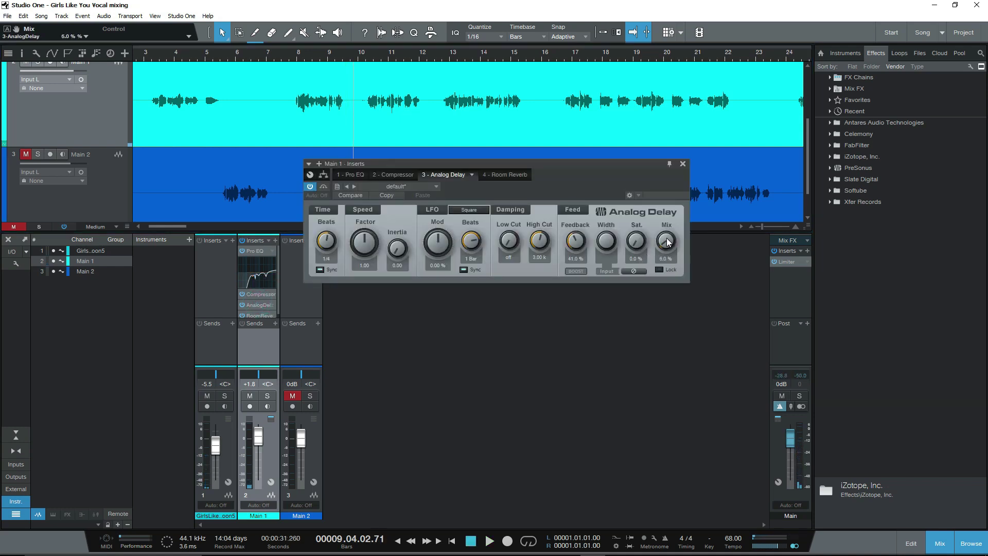
{"action": "left_click", "coordinate": [685, 167]}
{"action": "left_click", "coordinate": [156, 64]}
{"action": "key", "text": "space"}
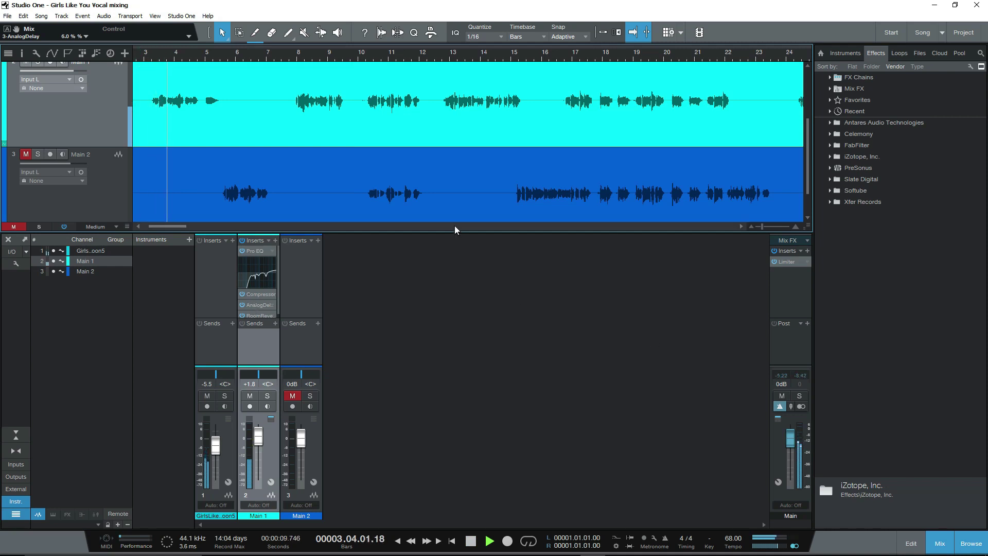
Step: Enlarge the track area above the mixer and raise the Main 1 volume to +2.9 dB
{"action": "left_click_drag", "start_coordinate": [447, 232], "coordinate": [446, 397]}
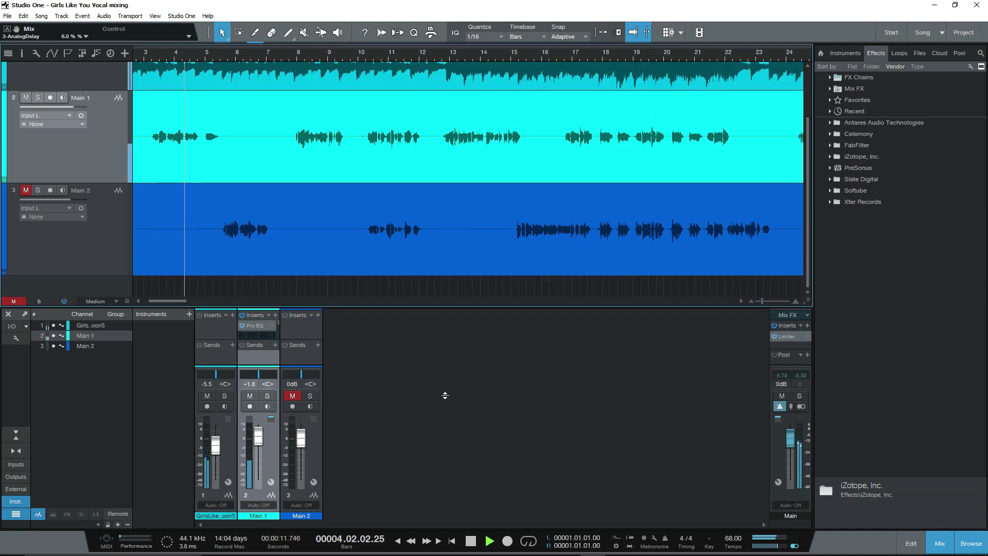
{"action": "left_click_drag", "start_coordinate": [261, 437], "coordinate": [260, 434]}
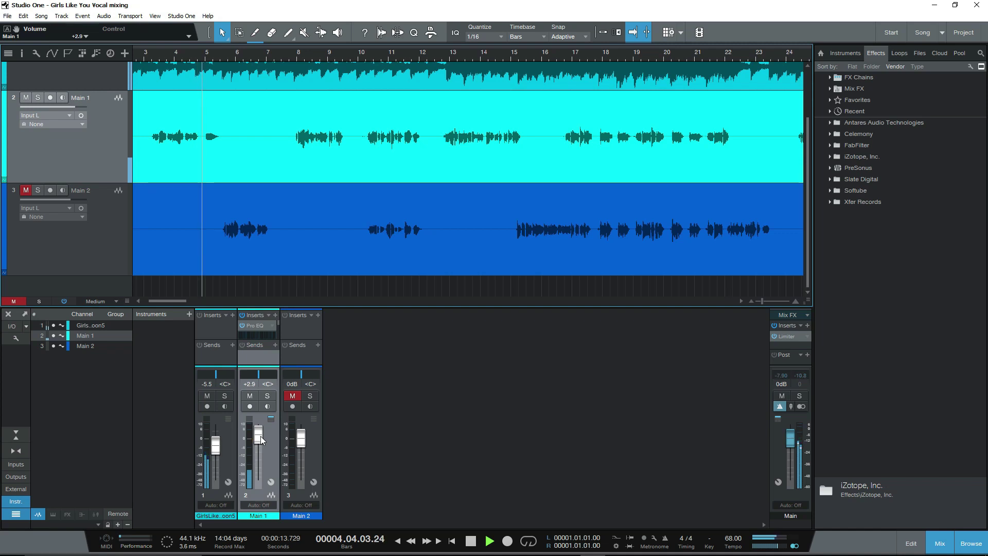
{"action": "scroll", "coordinate": [282, 205], "scroll_direction": "up", "scroll_amount": 2}
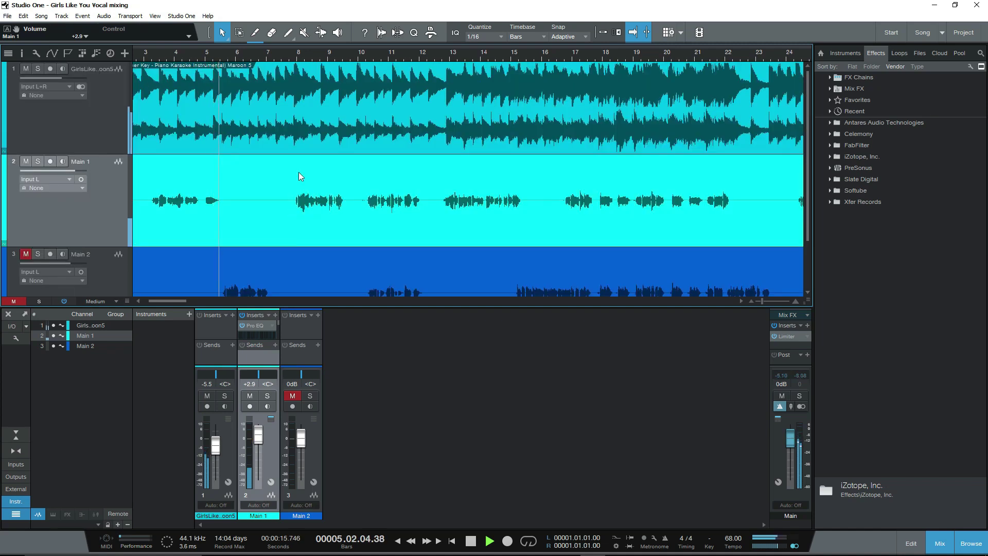
Step: Play the mix from about bar 7.5 and lower the instrumental track's volume to -6.7 dB
{"action": "left_click", "coordinate": [284, 57]}
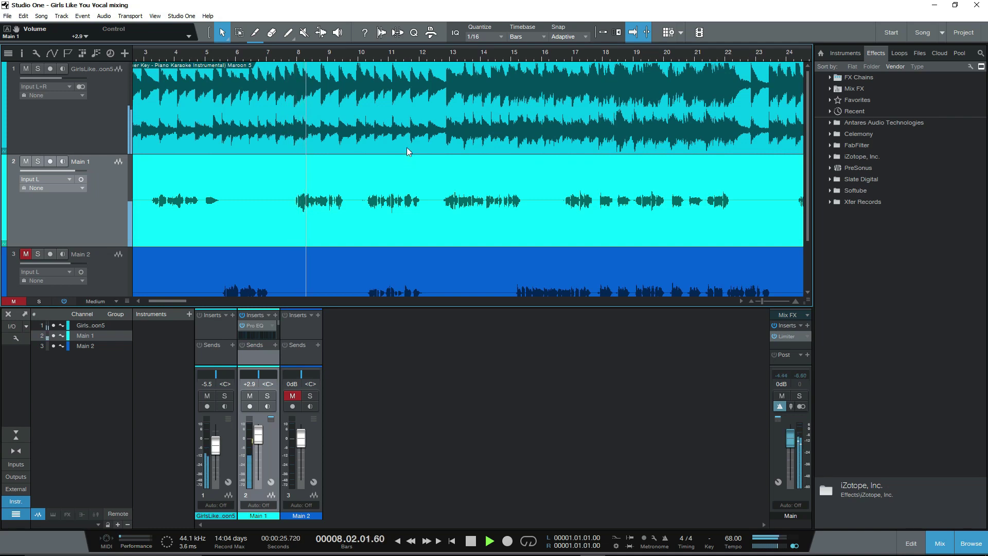
{"action": "left_click", "coordinate": [78, 135]}
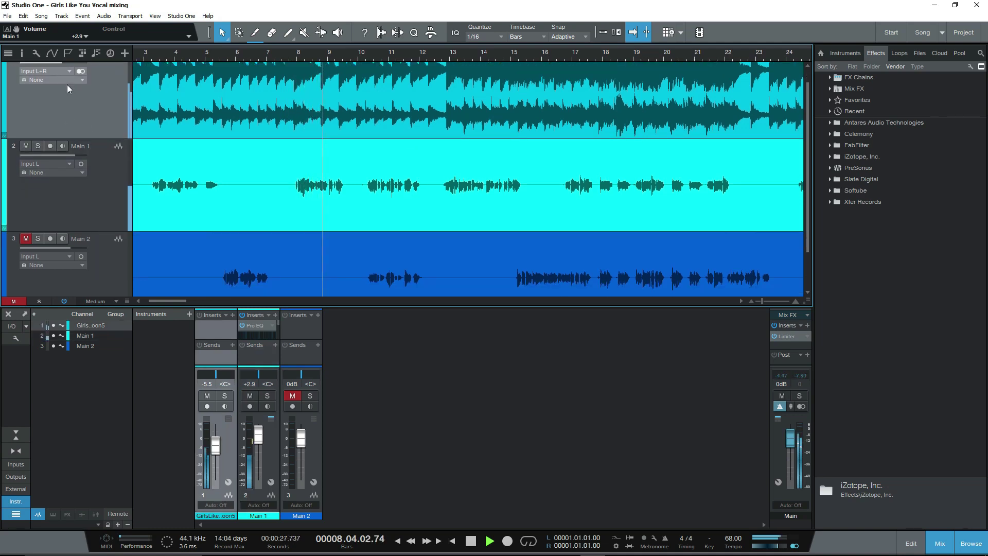
{"action": "left_click_drag", "start_coordinate": [219, 437], "coordinate": [218, 450]}
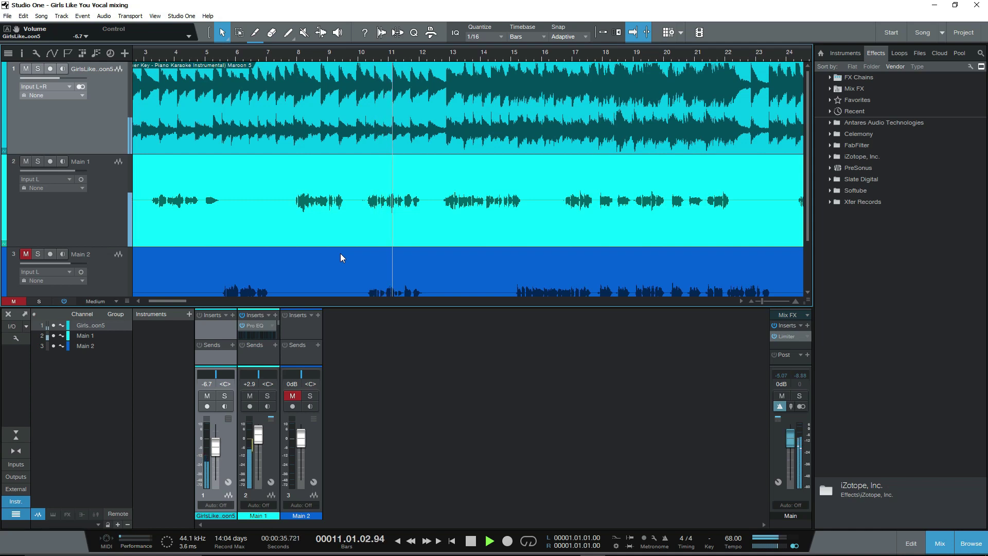
Step: Continue playback from about bar 12.5 and raise the Main 1 volume to +3.3 dB
{"action": "left_click", "coordinate": [440, 58]}
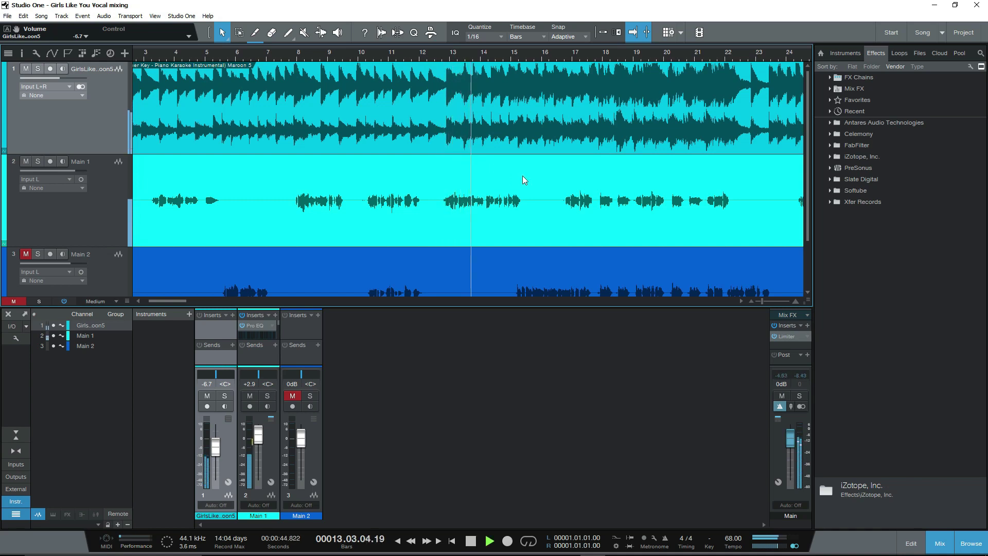
{"action": "left_click_drag", "start_coordinate": [259, 439], "coordinate": [259, 436]}
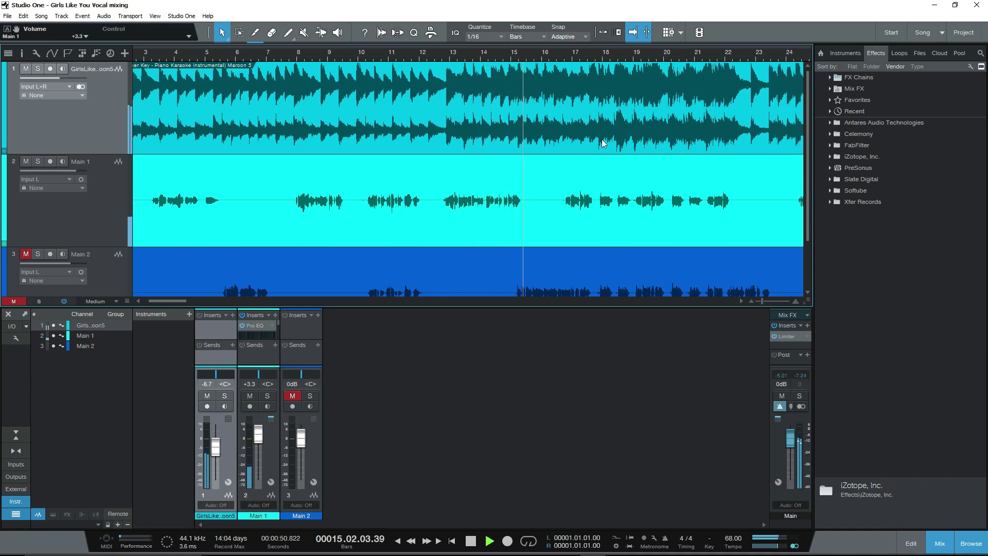
Step: Play the mix from just before bar 17 to check the balance between Main 1 and the instrumental
{"action": "left_click", "coordinate": [565, 54]}
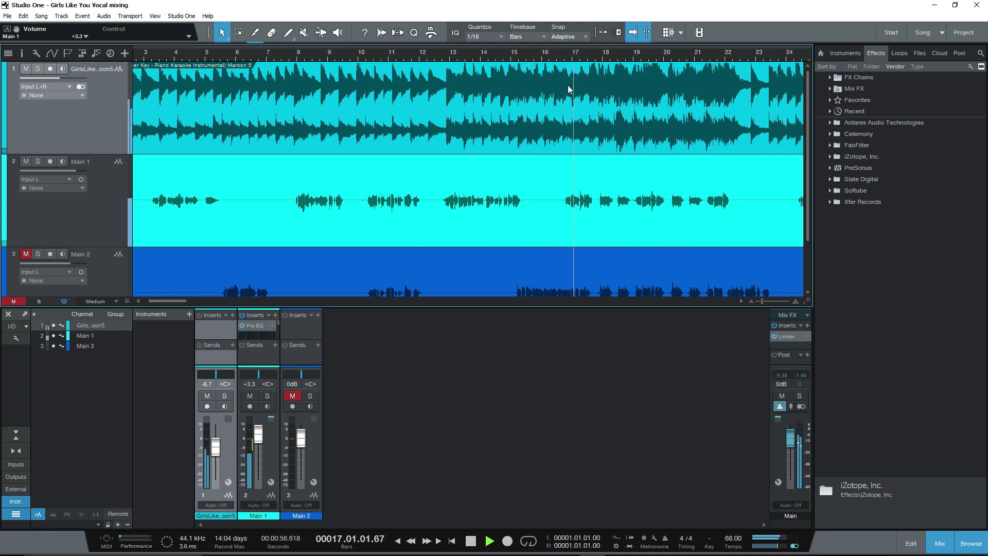
{"action": "key", "text": "shift+f"}
{"action": "left_click", "coordinate": [506, 55]}
{"action": "key", "text": "shift+f"}
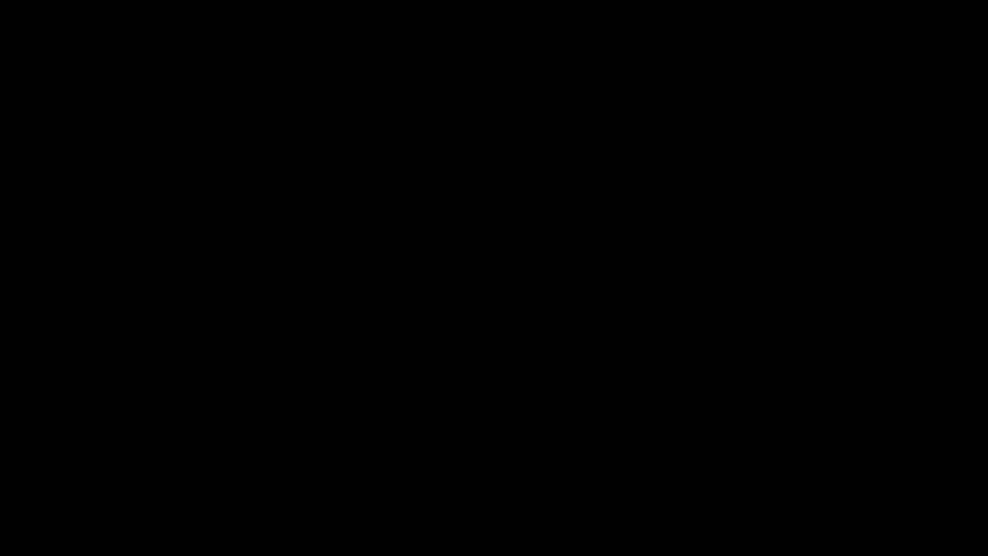